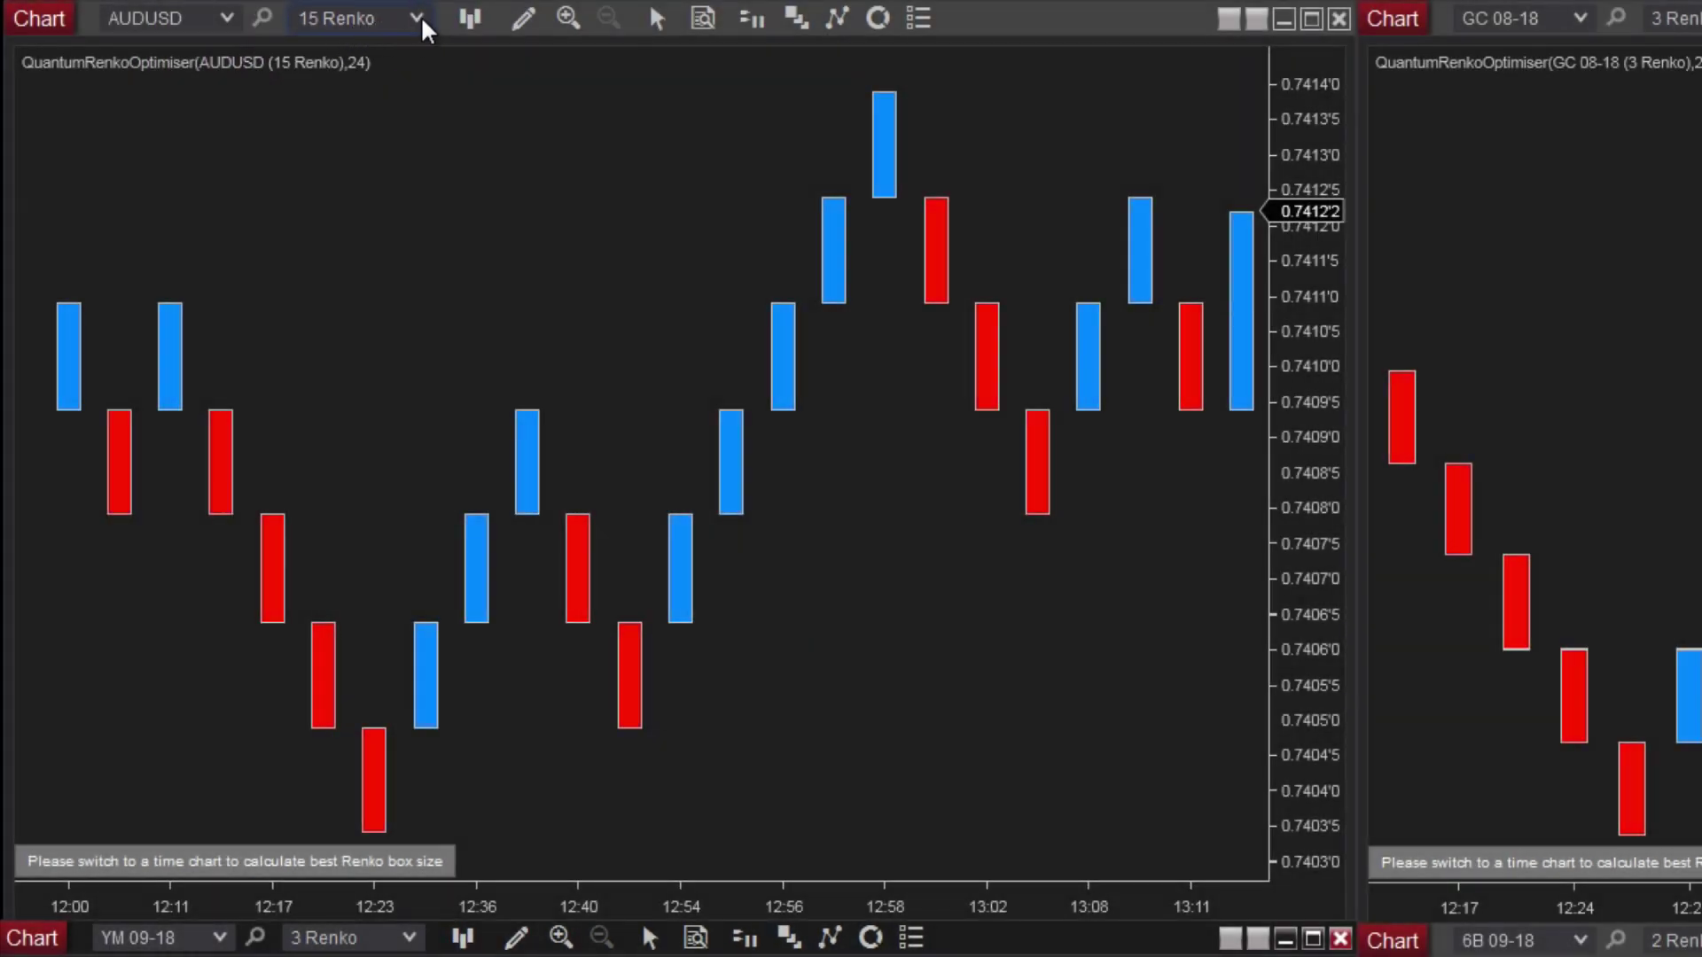
Step: Switch the AUDUSD chart to Minute 3 bars and open the recommended 26-brick Renko chart
{"action": "left_click", "coordinate": [417, 18]}
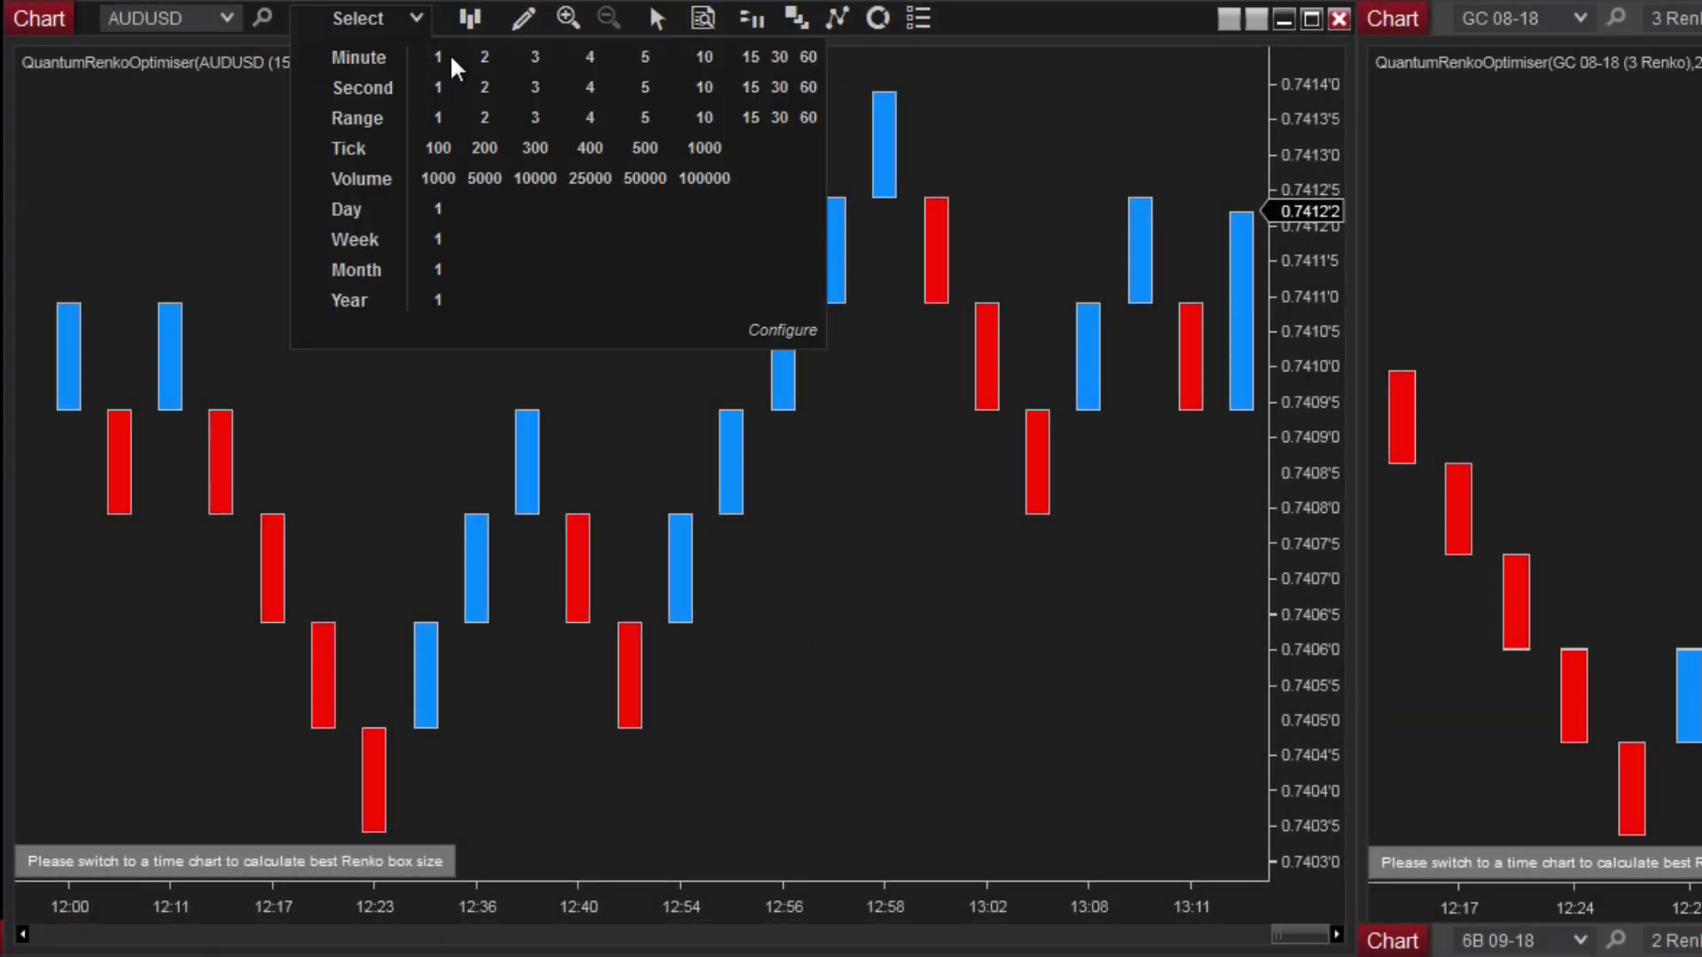
{"action": "left_click", "coordinate": [537, 58]}
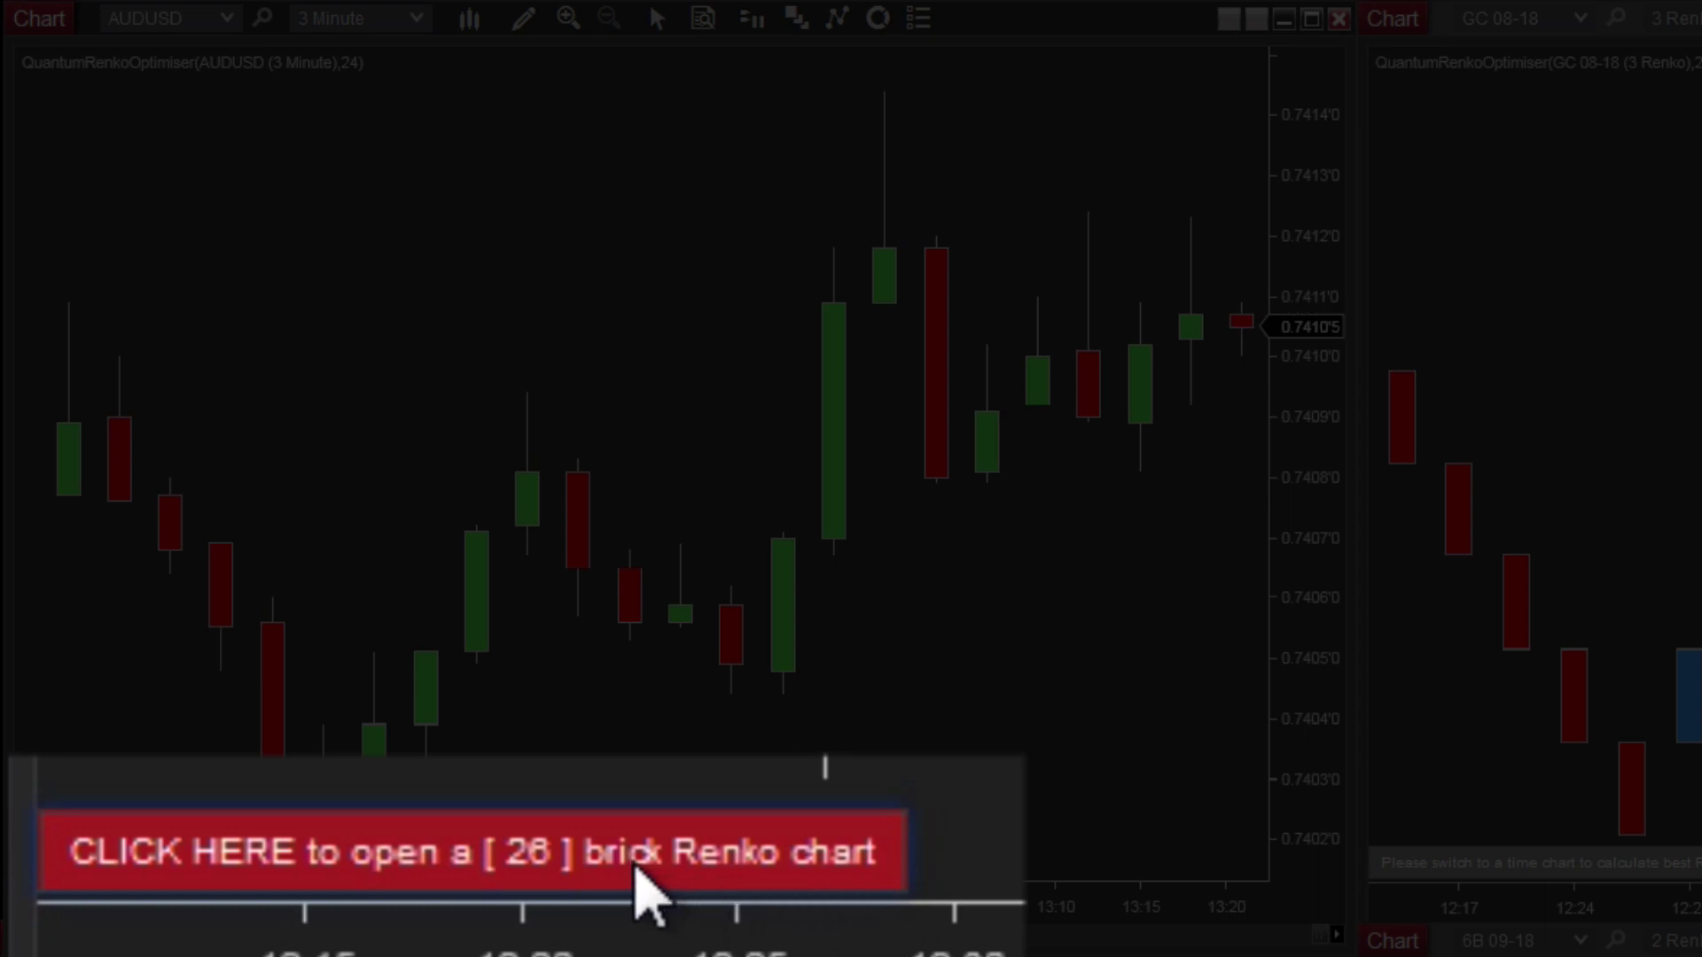
{"action": "left_click", "coordinate": [606, 858]}
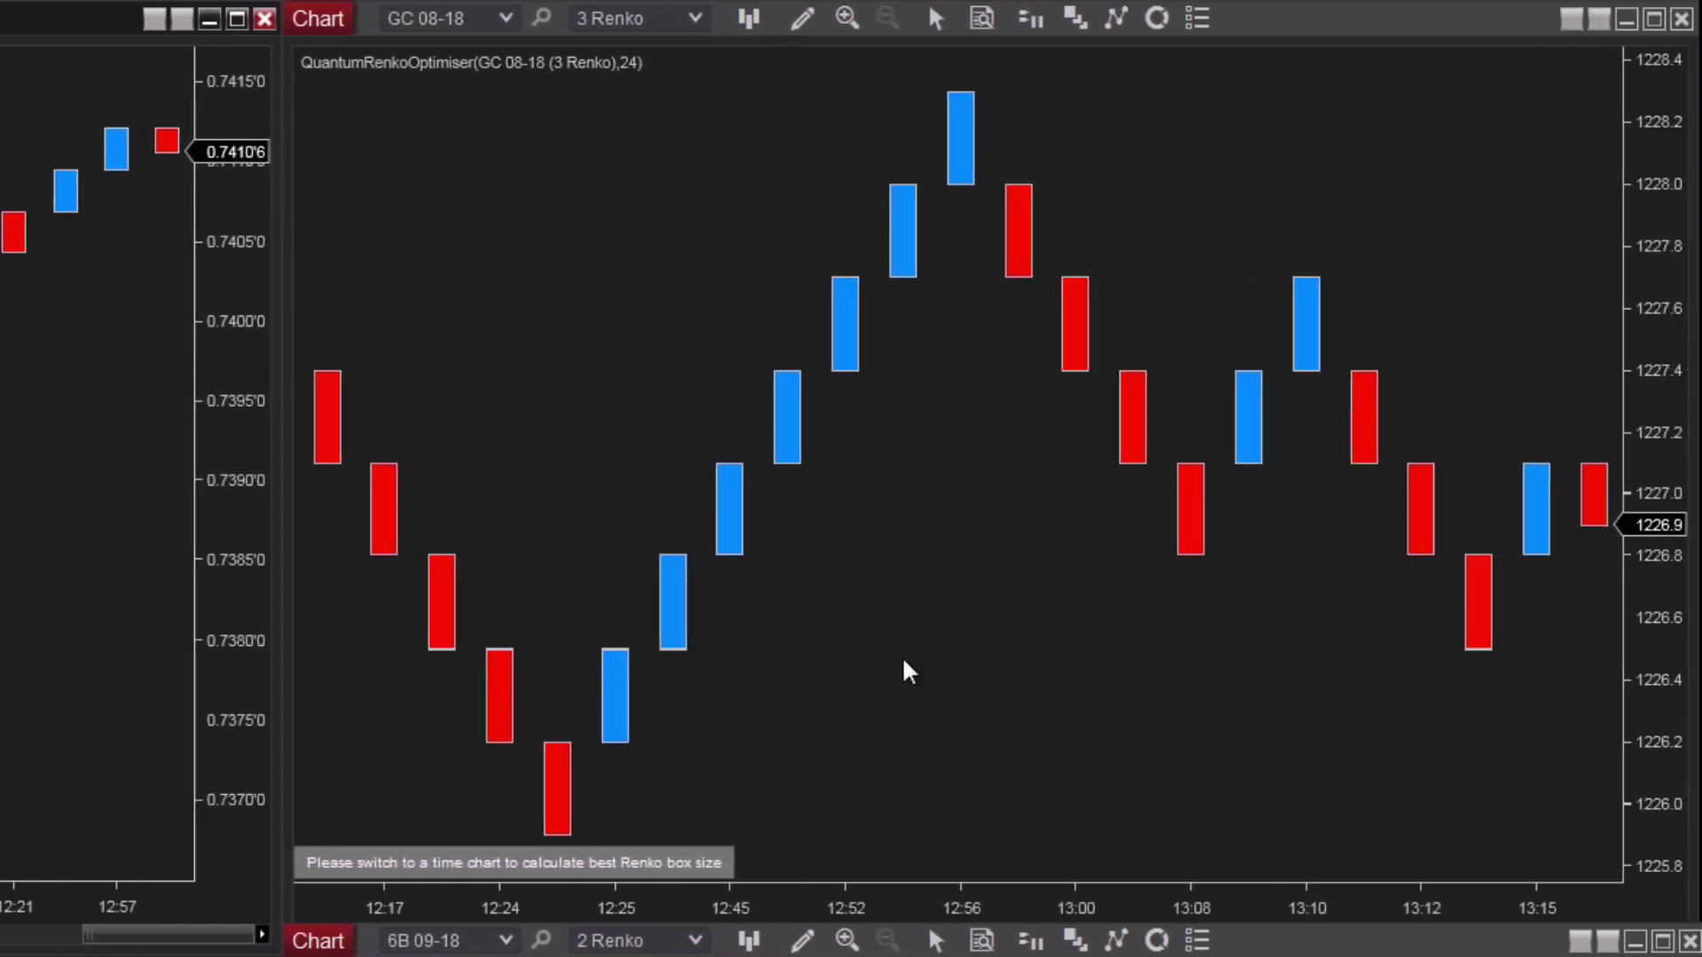
Step: Switch the GC 08-18 chart to Minute 2 bars and open the recommended 5-brick Renko chart
{"action": "left_click", "coordinate": [699, 12]}
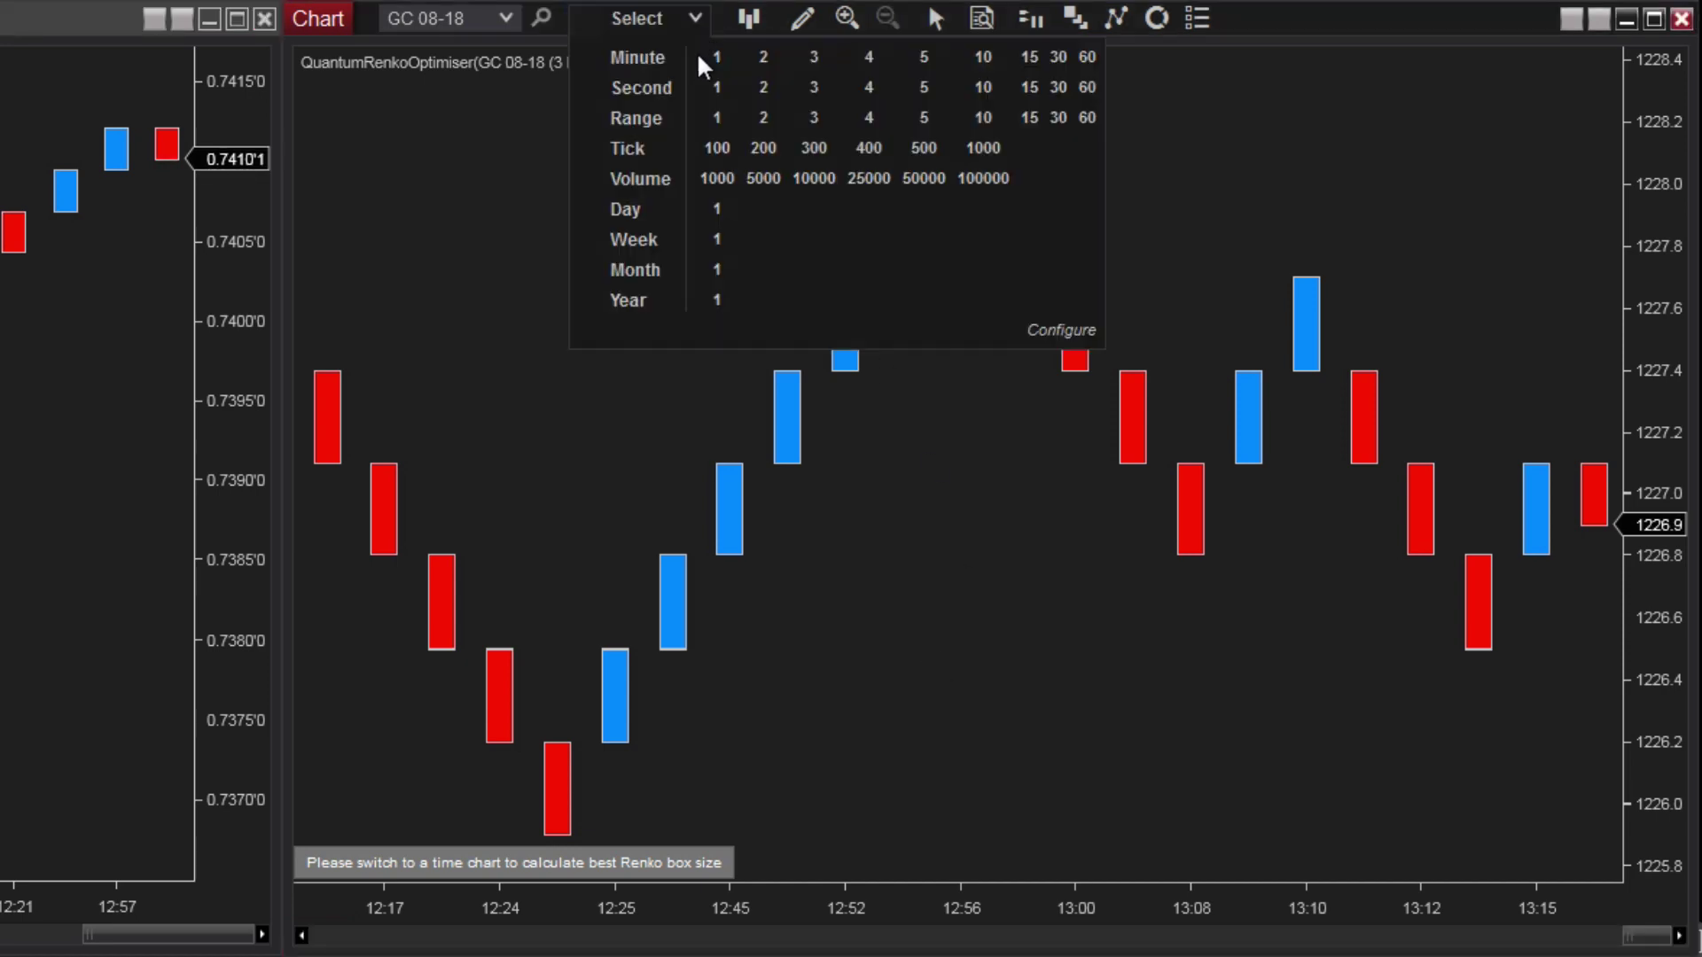
{"action": "left_click", "coordinate": [764, 59]}
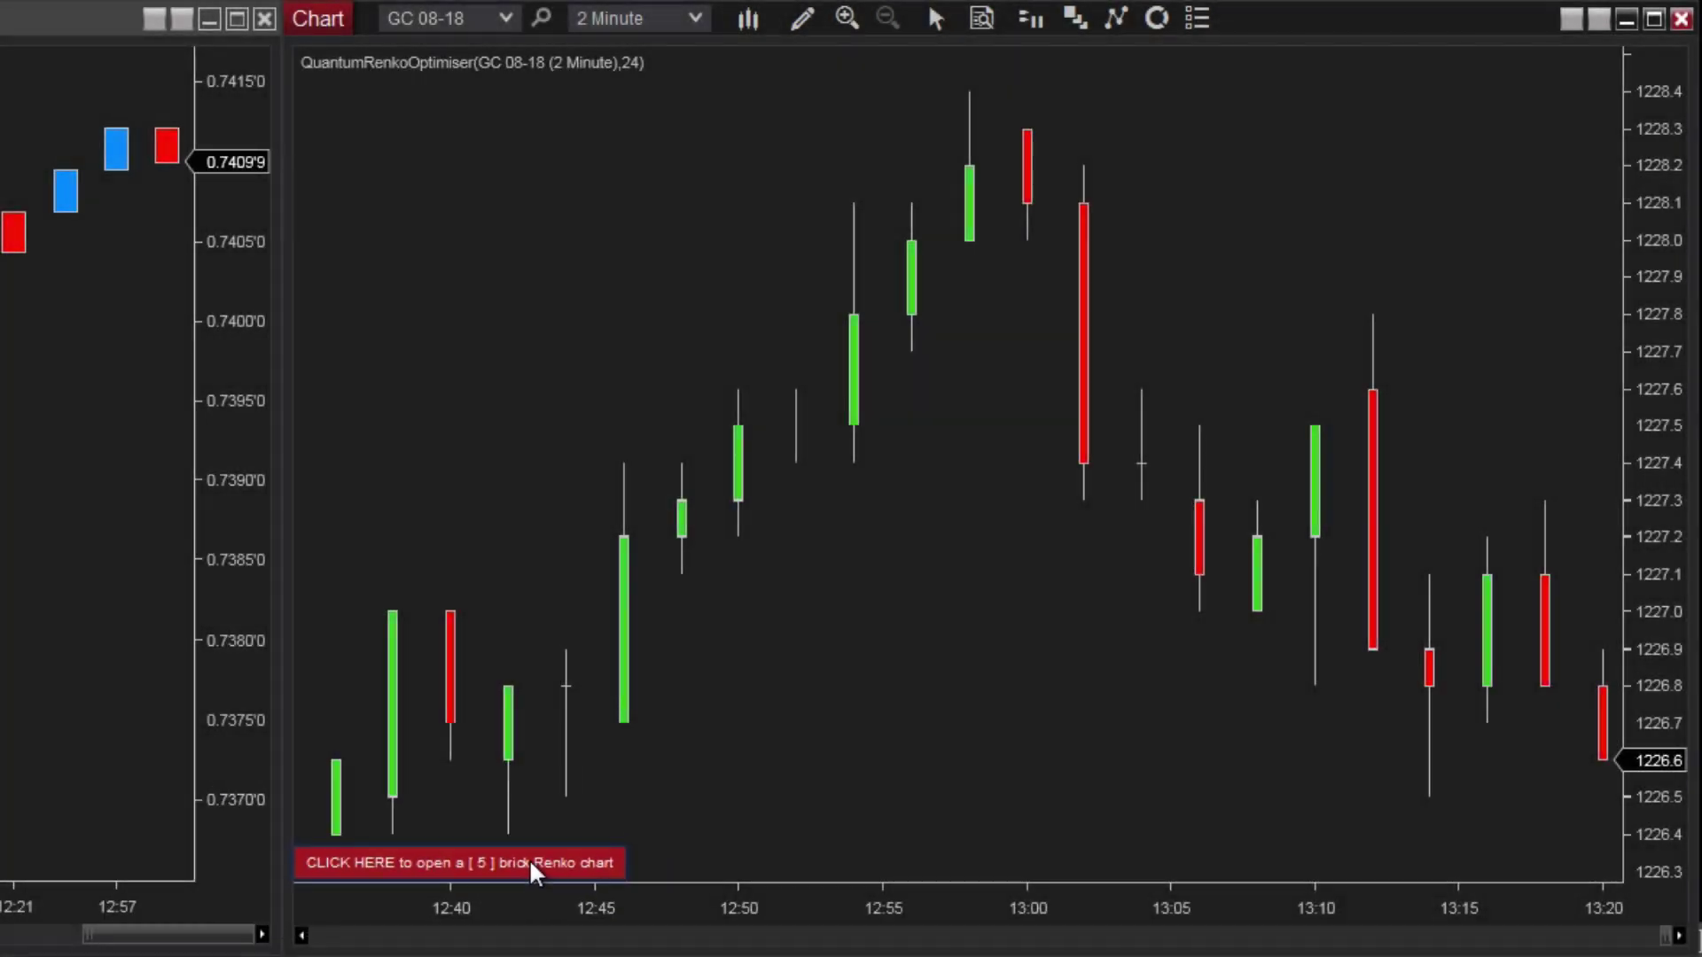
{"action": "left_click", "coordinate": [529, 859]}
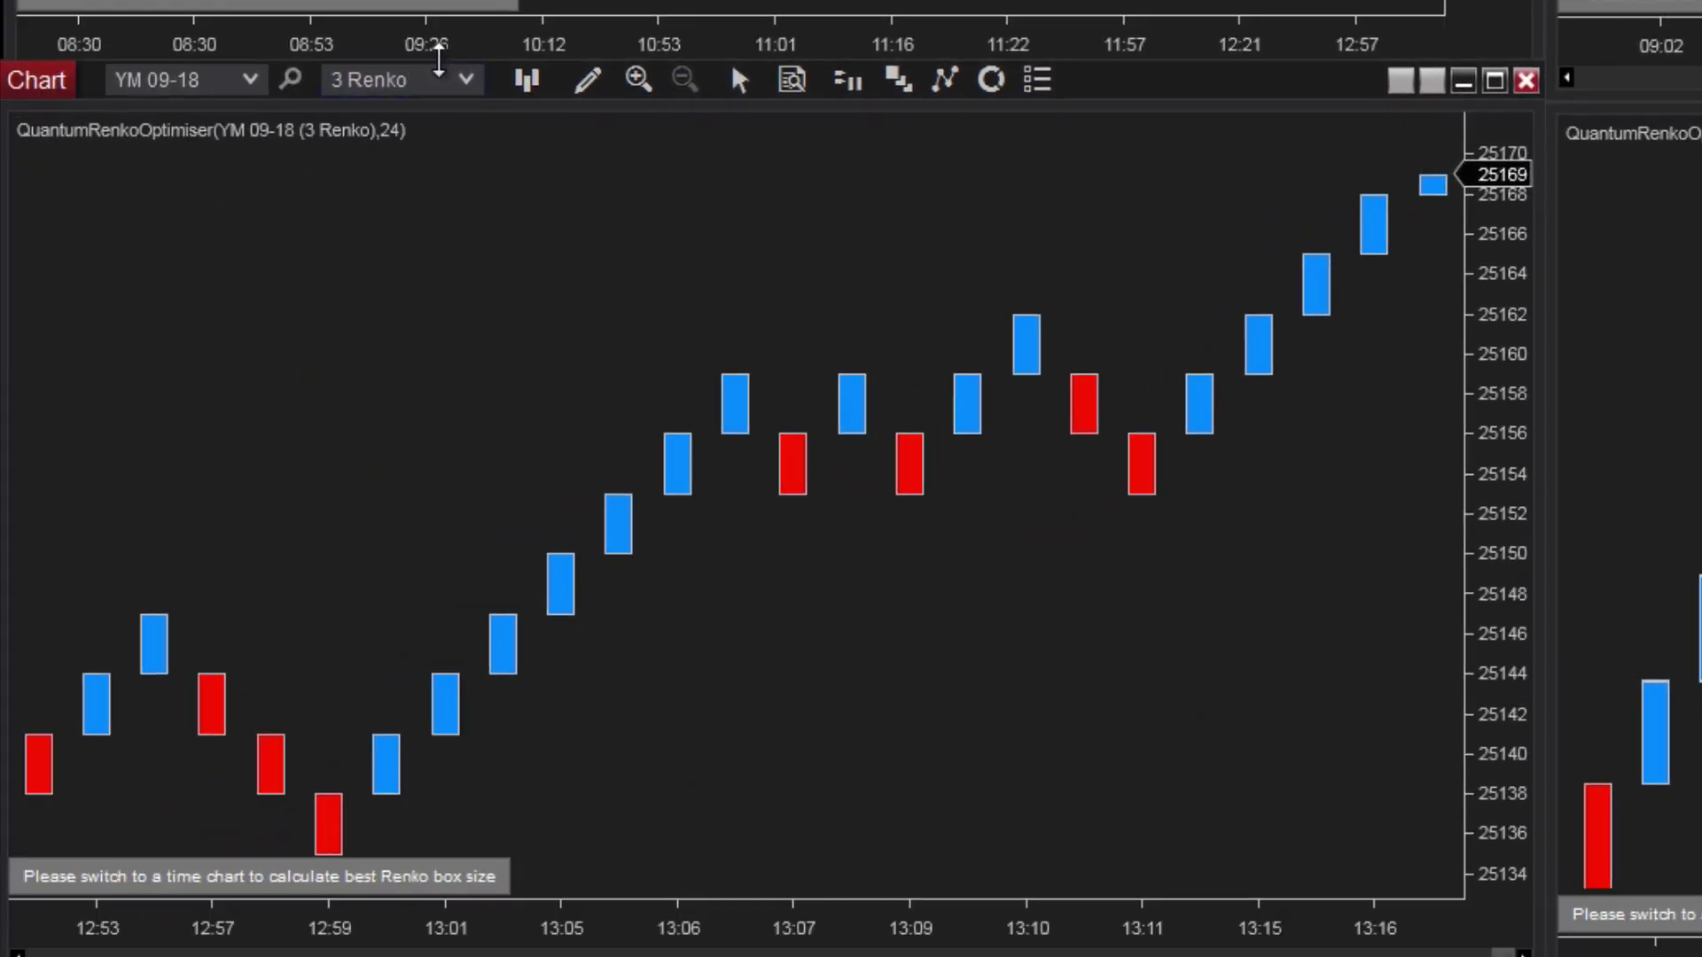
Step: Switch the YM 09-18 chart to Minute 3 bars and open the recommended 8-brick Renko chart
{"action": "left_click", "coordinate": [468, 78]}
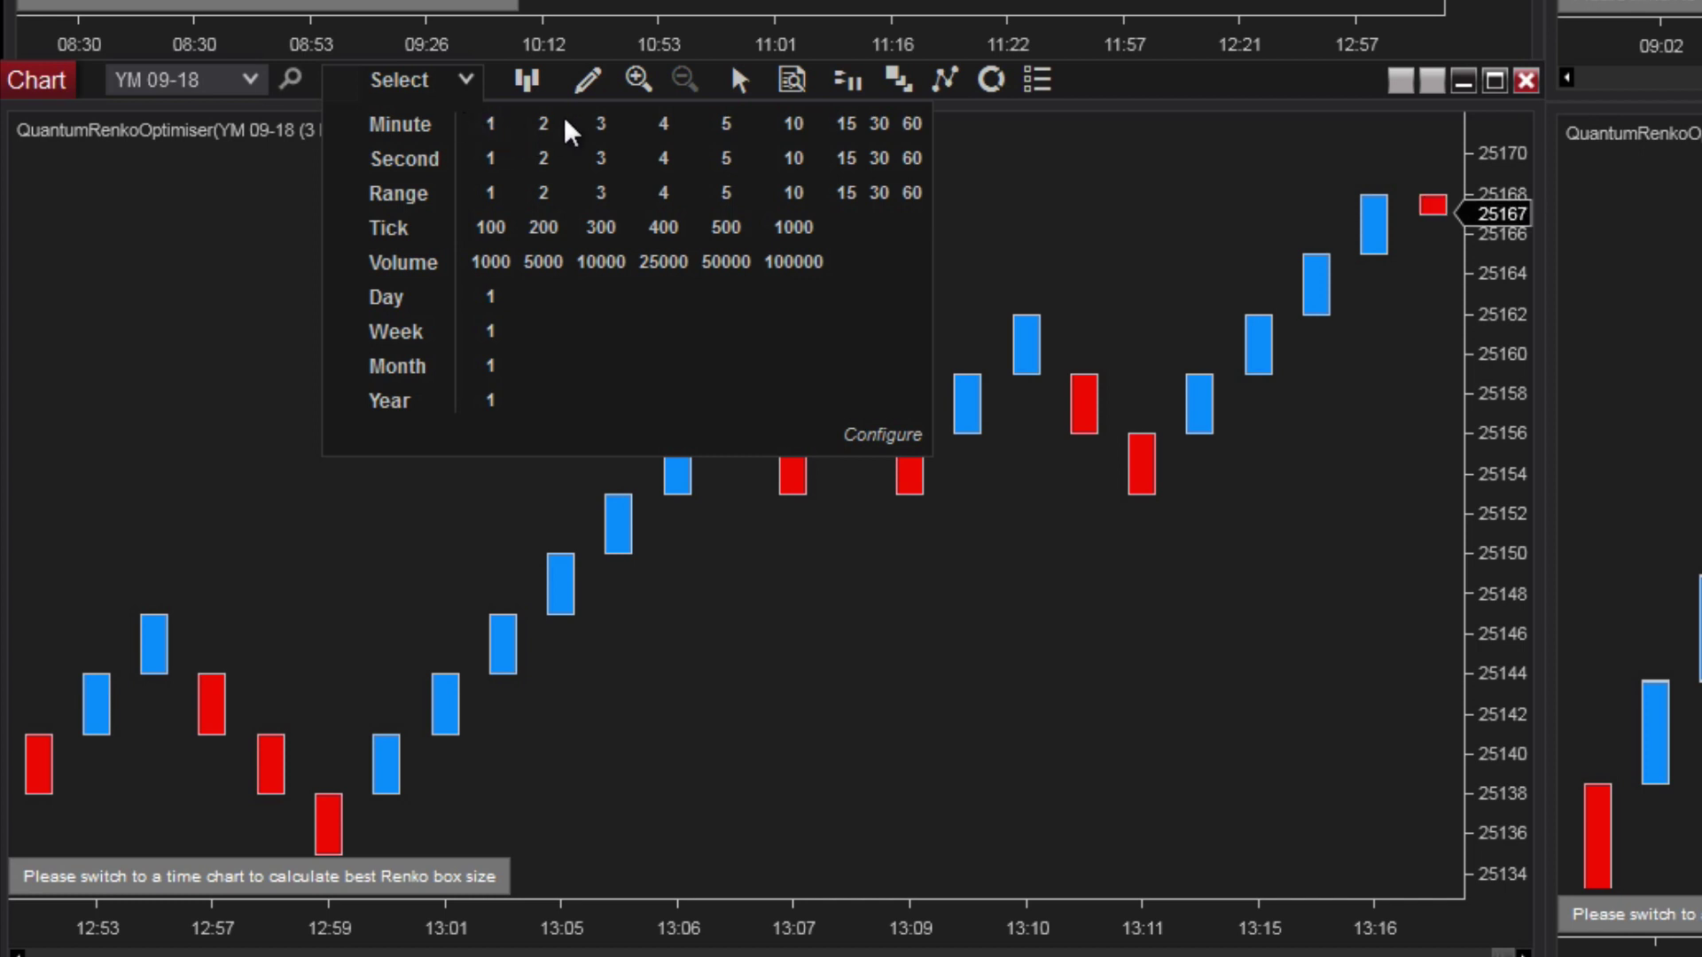
{"action": "left_click", "coordinate": [601, 124]}
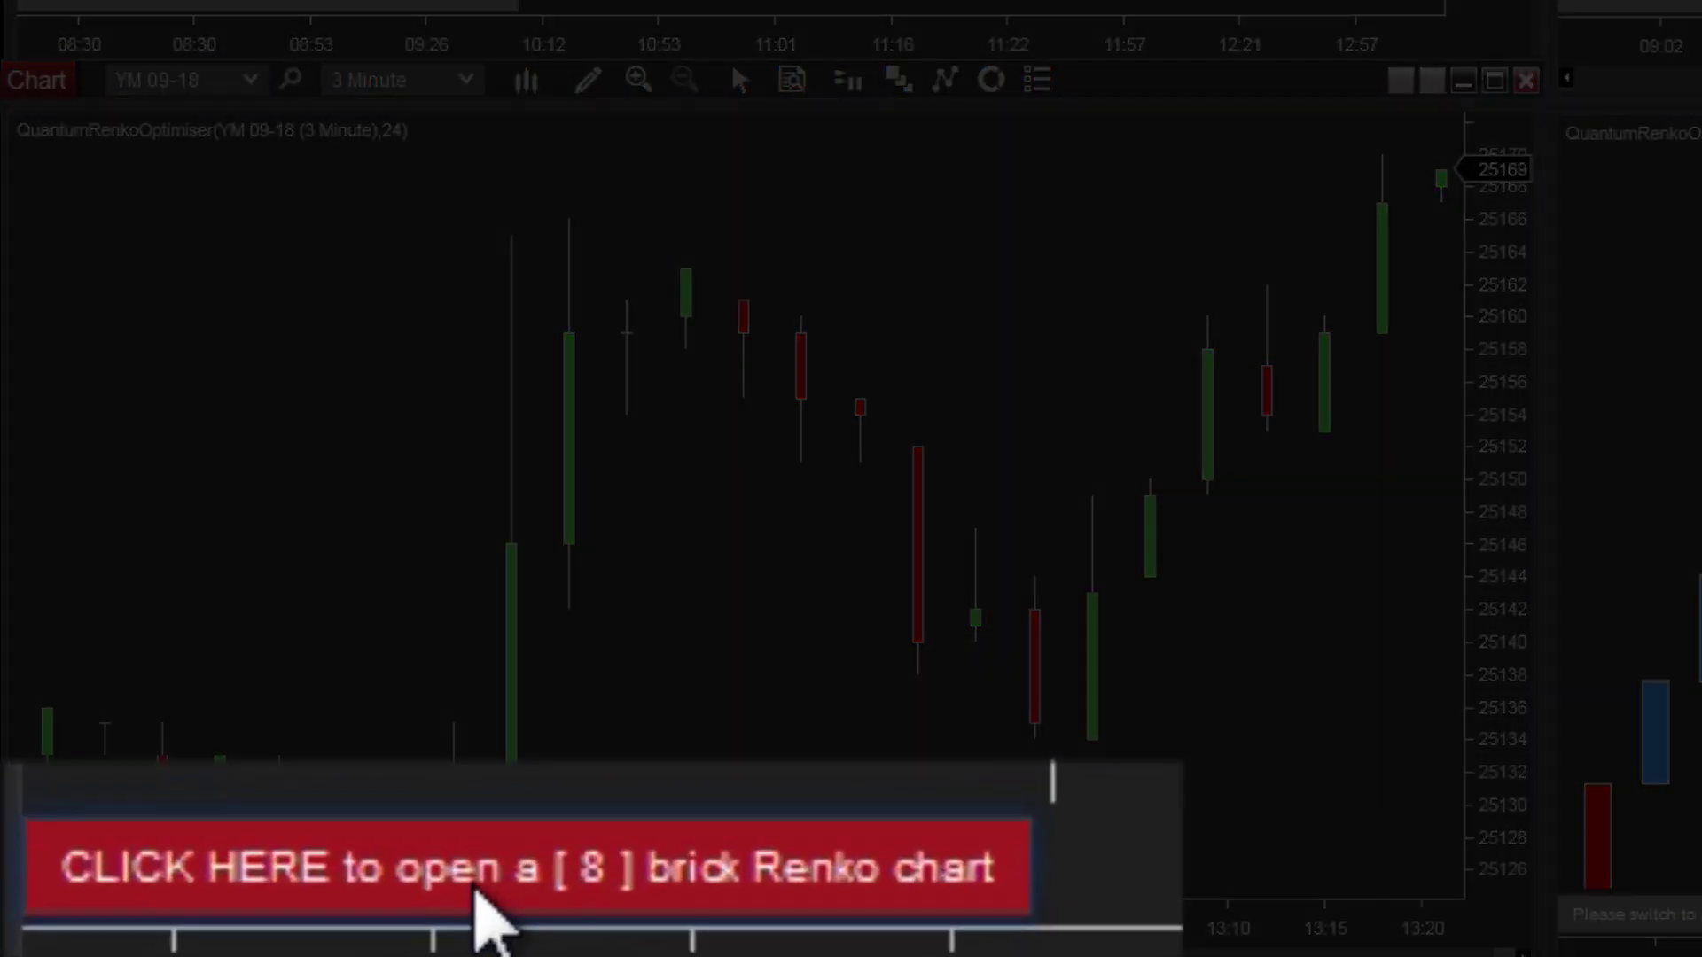
{"action": "left_click", "coordinate": [476, 890]}
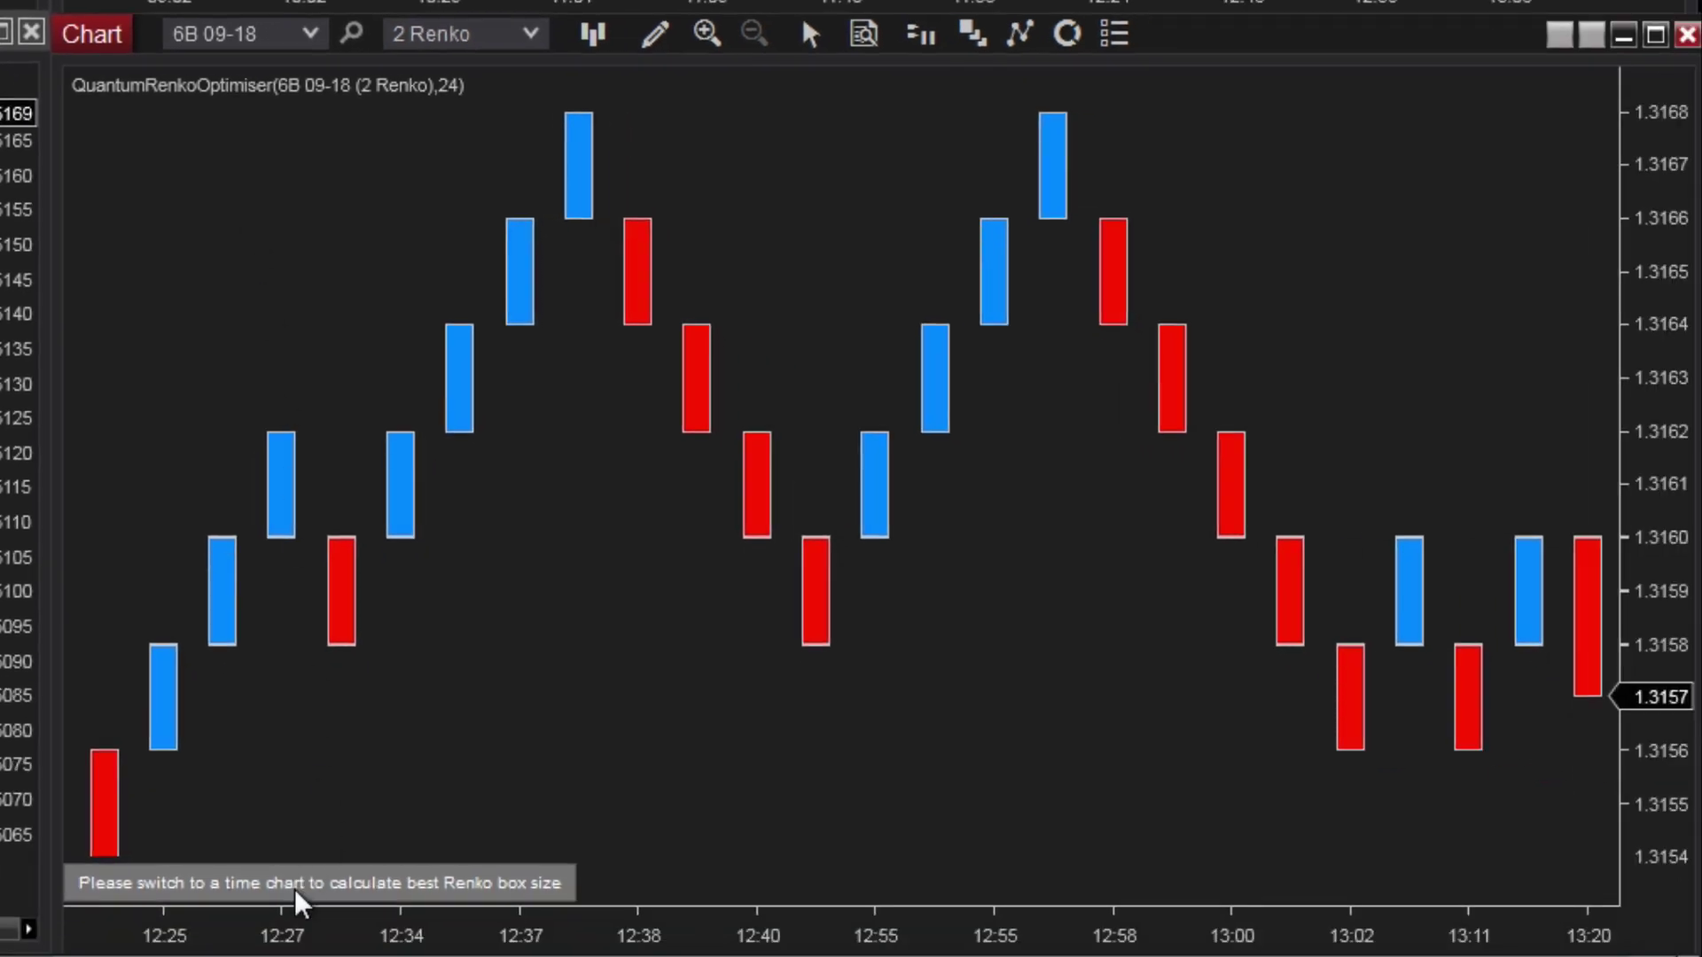
Step: Switch the 6B 09-18 chart to Minute 3 bars and open the recommended 4-brick Renko chart
{"action": "left_click", "coordinate": [530, 33]}
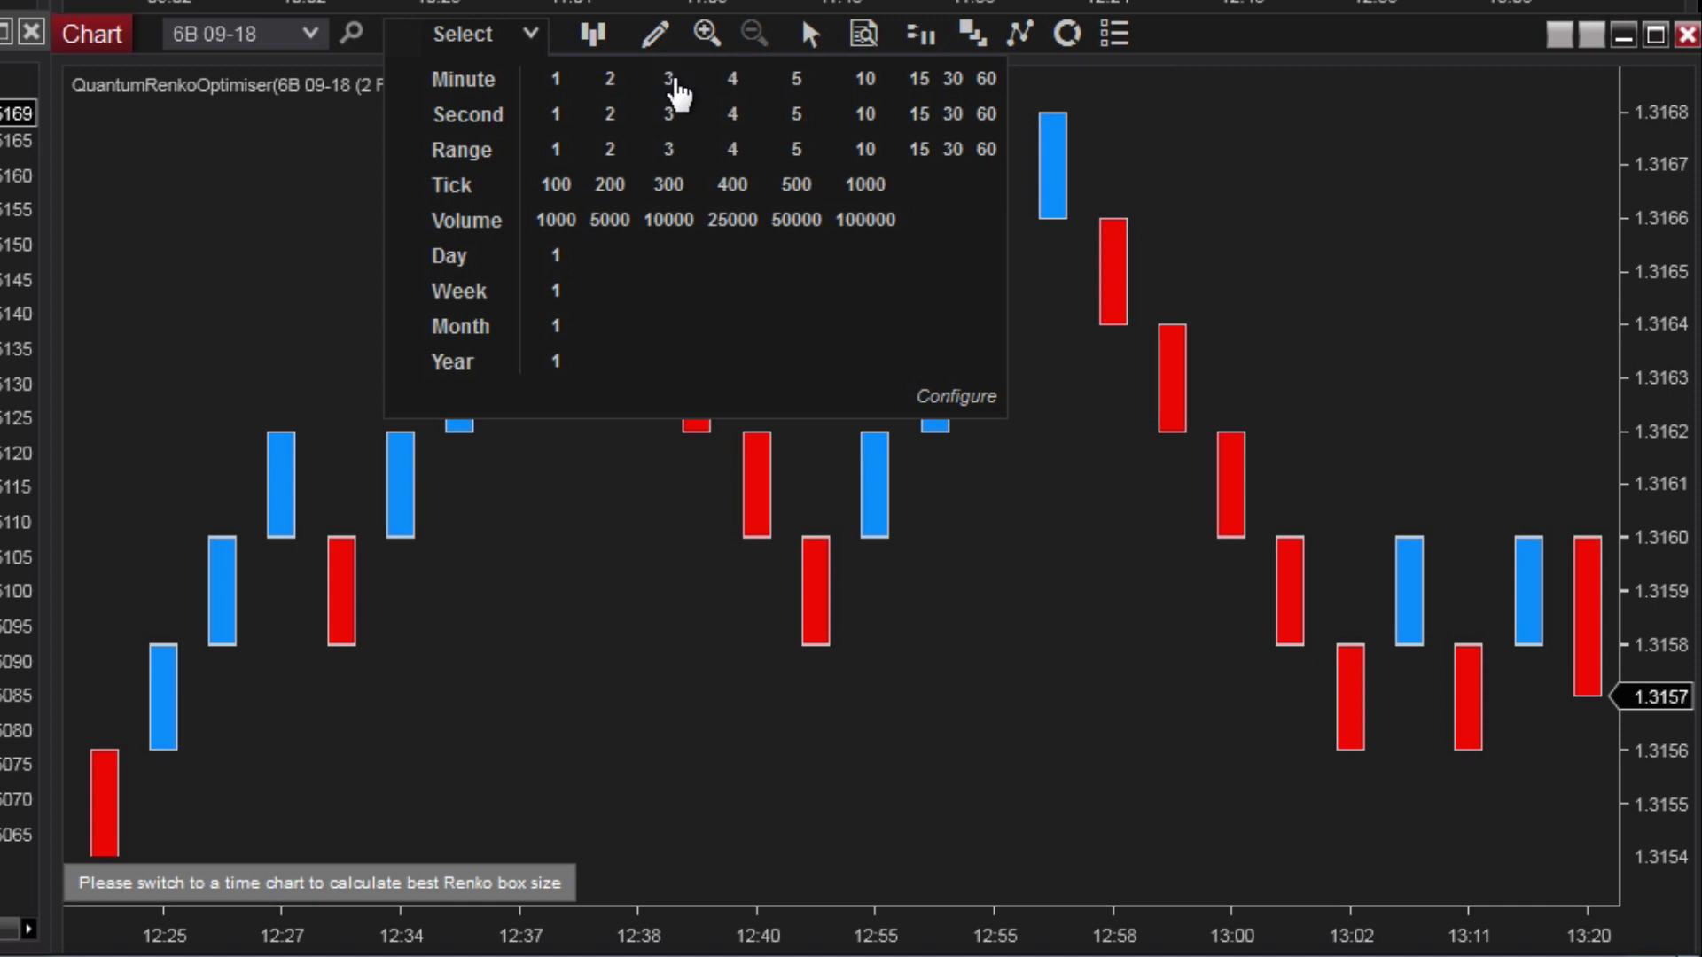
{"action": "left_click", "coordinate": [669, 79]}
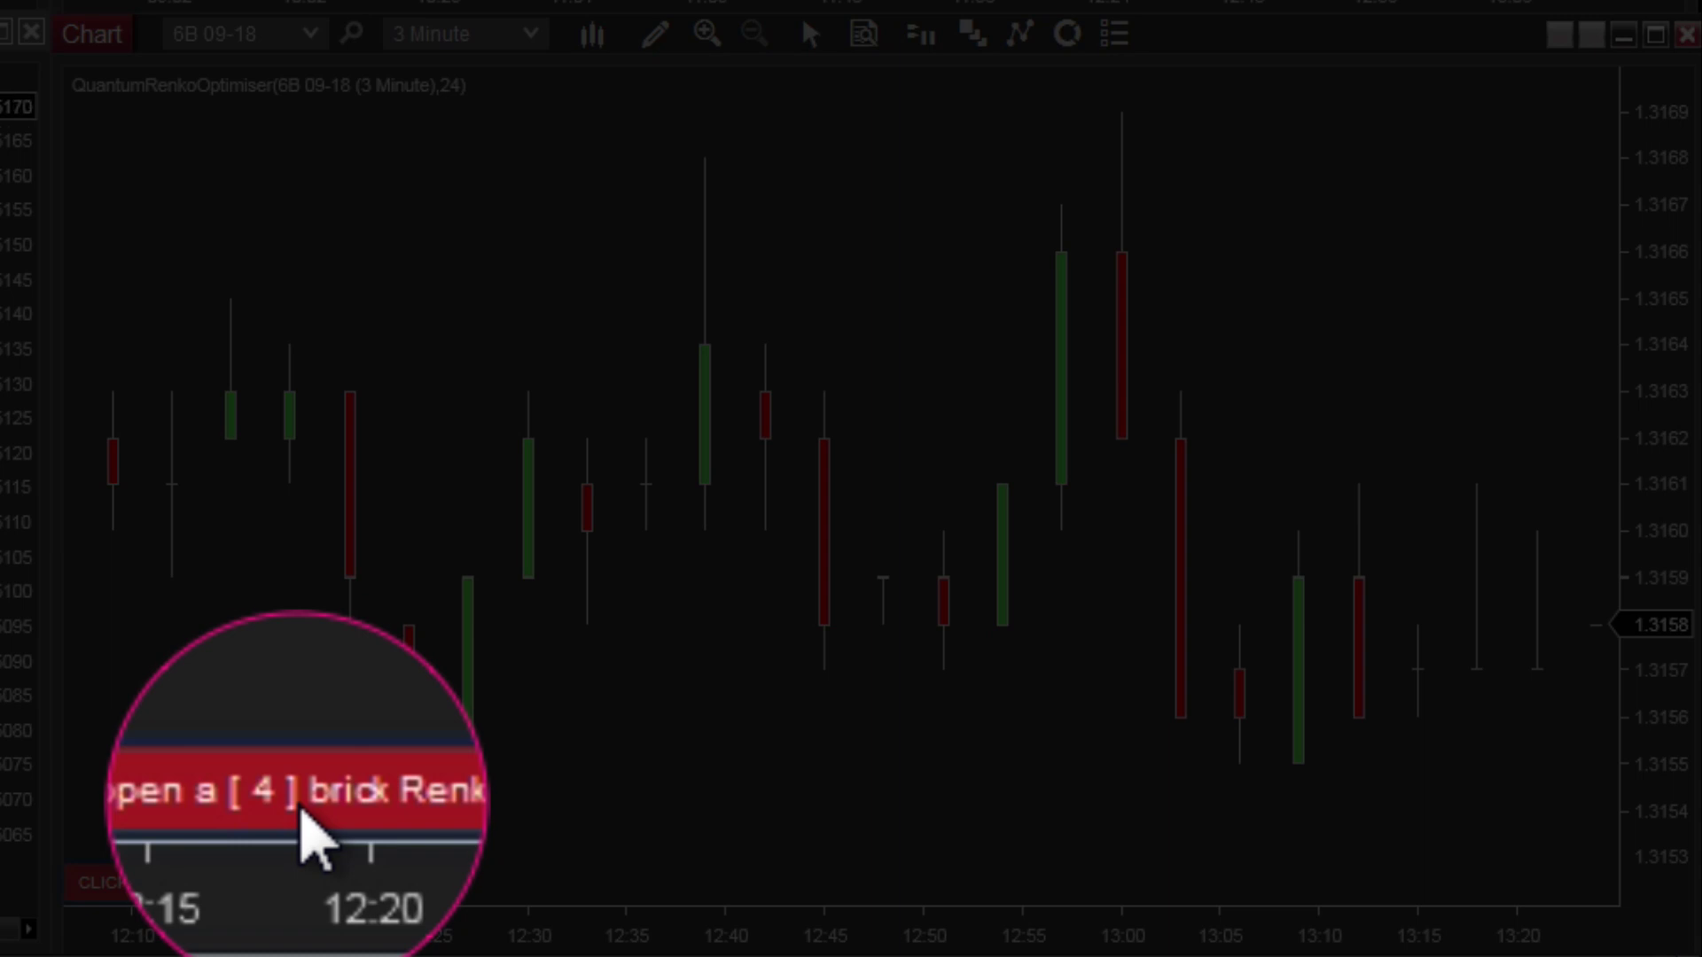
{"action": "left_click", "coordinate": [297, 882]}
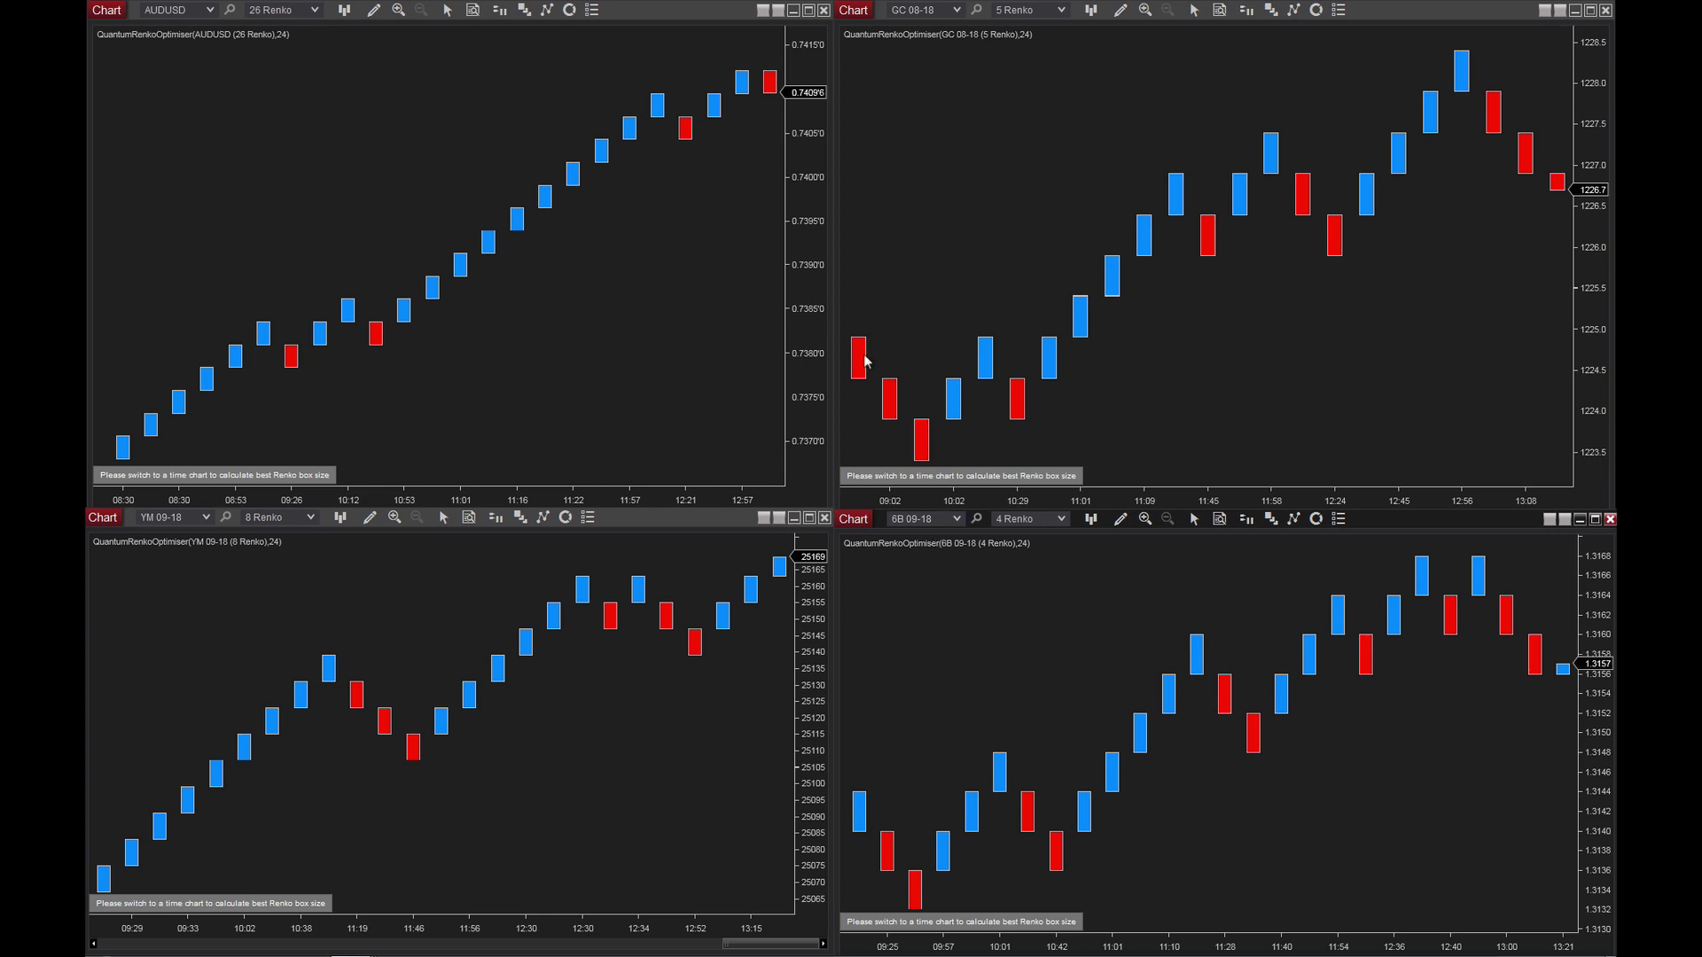
Step: Maximize the AUDUSD 26 Renko chart and open its Indicators dialog
{"action": "left_click", "coordinate": [808, 10]}
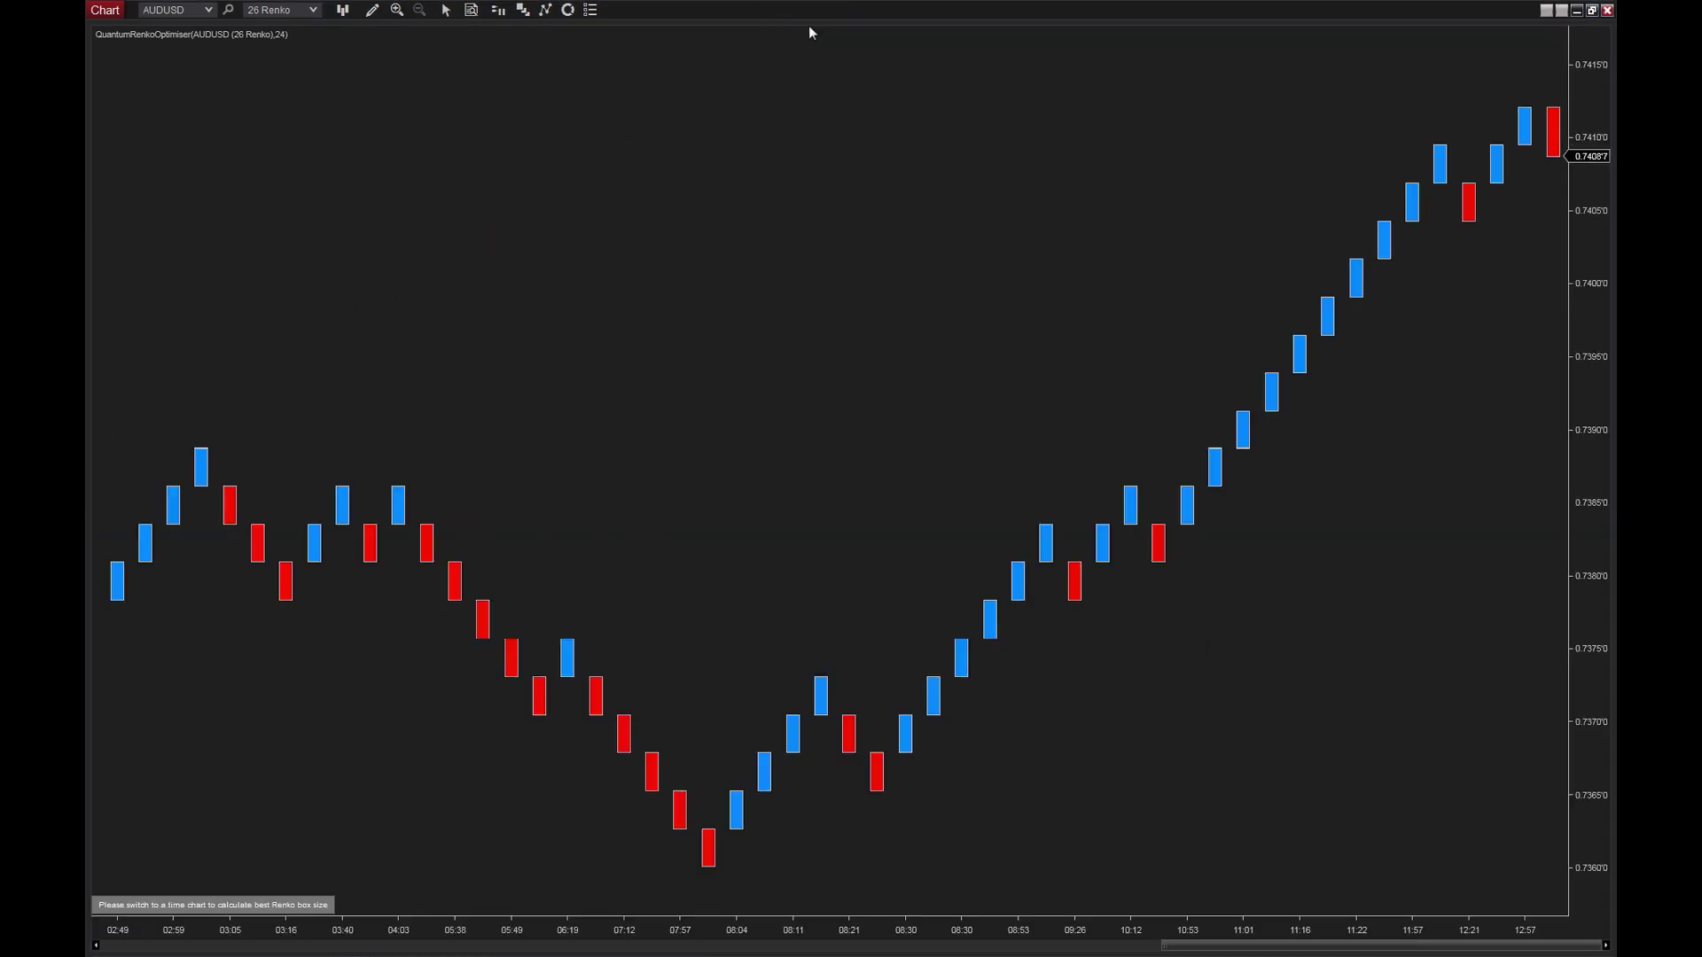
{"action": "right_click", "coordinate": [323, 112]}
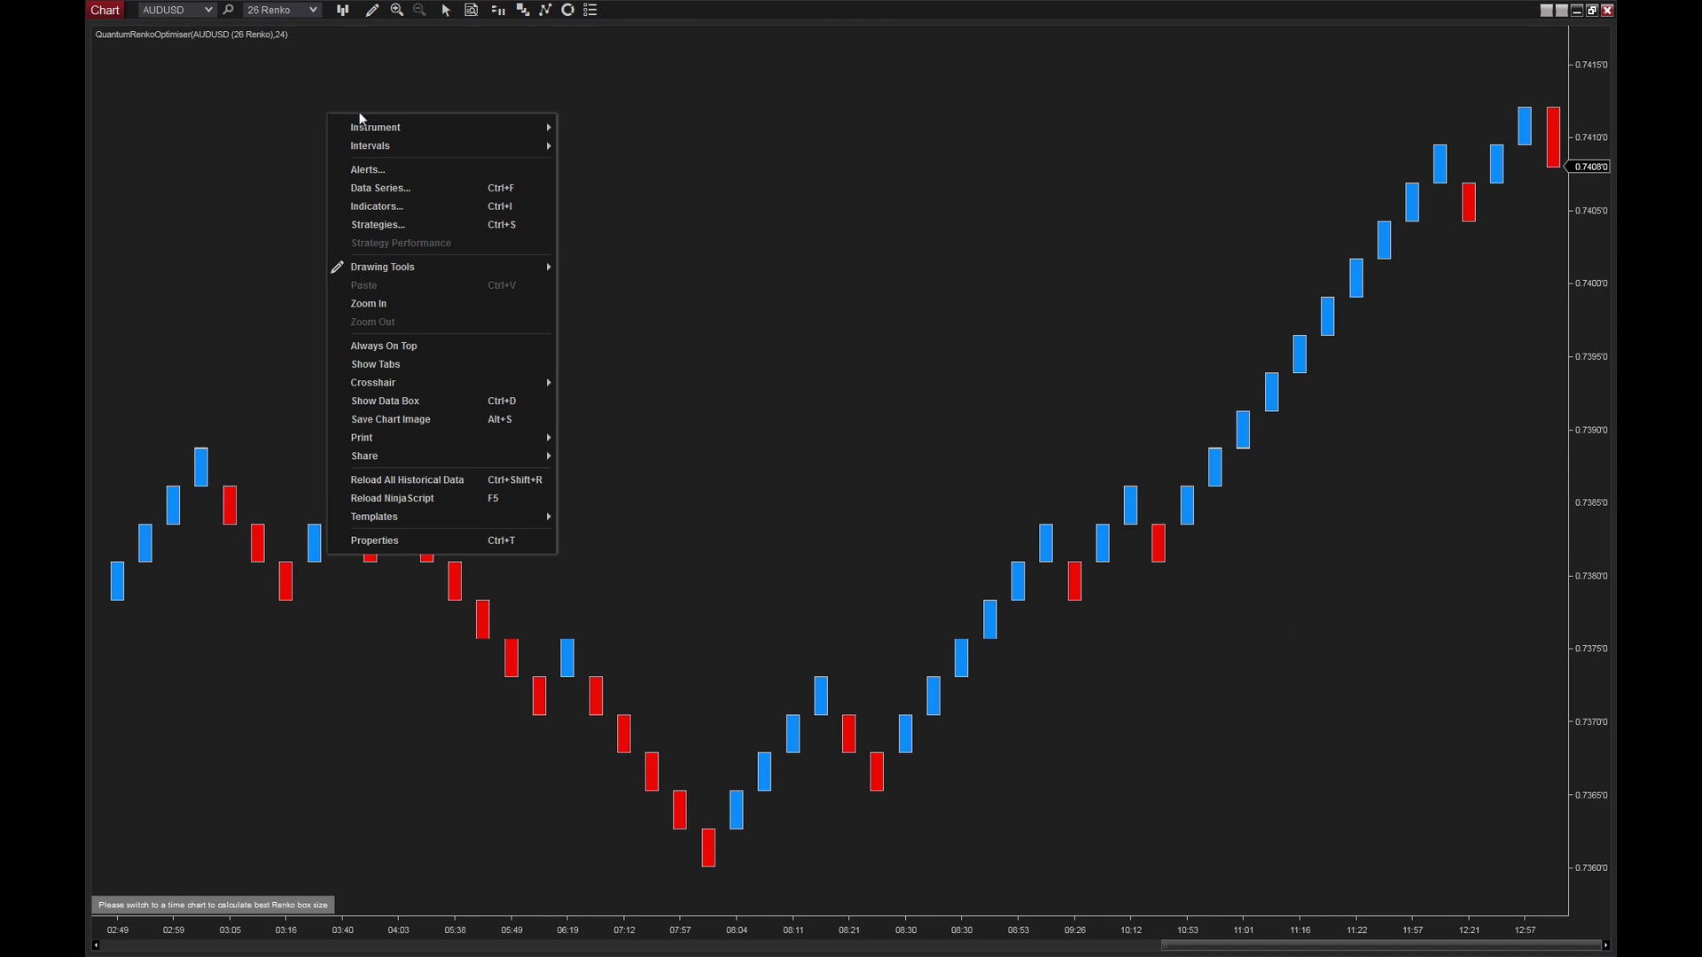
{"action": "left_click", "coordinate": [376, 206]}
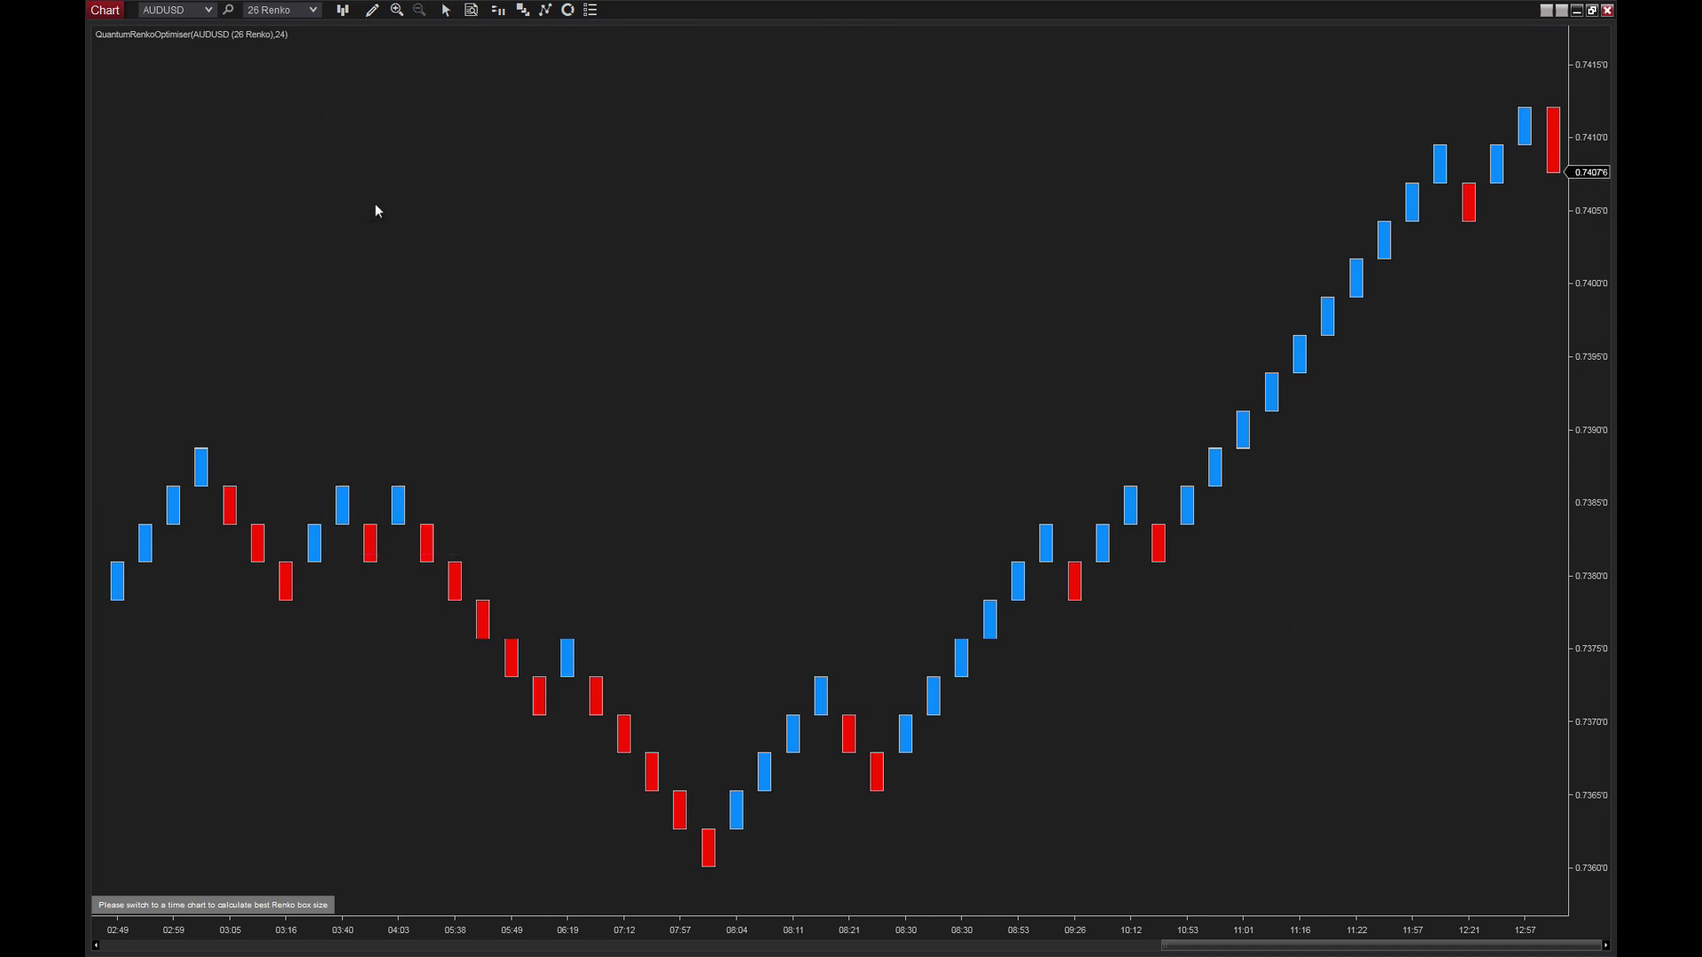
Step: Add QuantumTrendMonitor and QuantumTrends to the chart's configured indicators
{"action": "scroll", "coordinate": [798, 390], "scroll_direction": "down", "scroll_amount": 5}
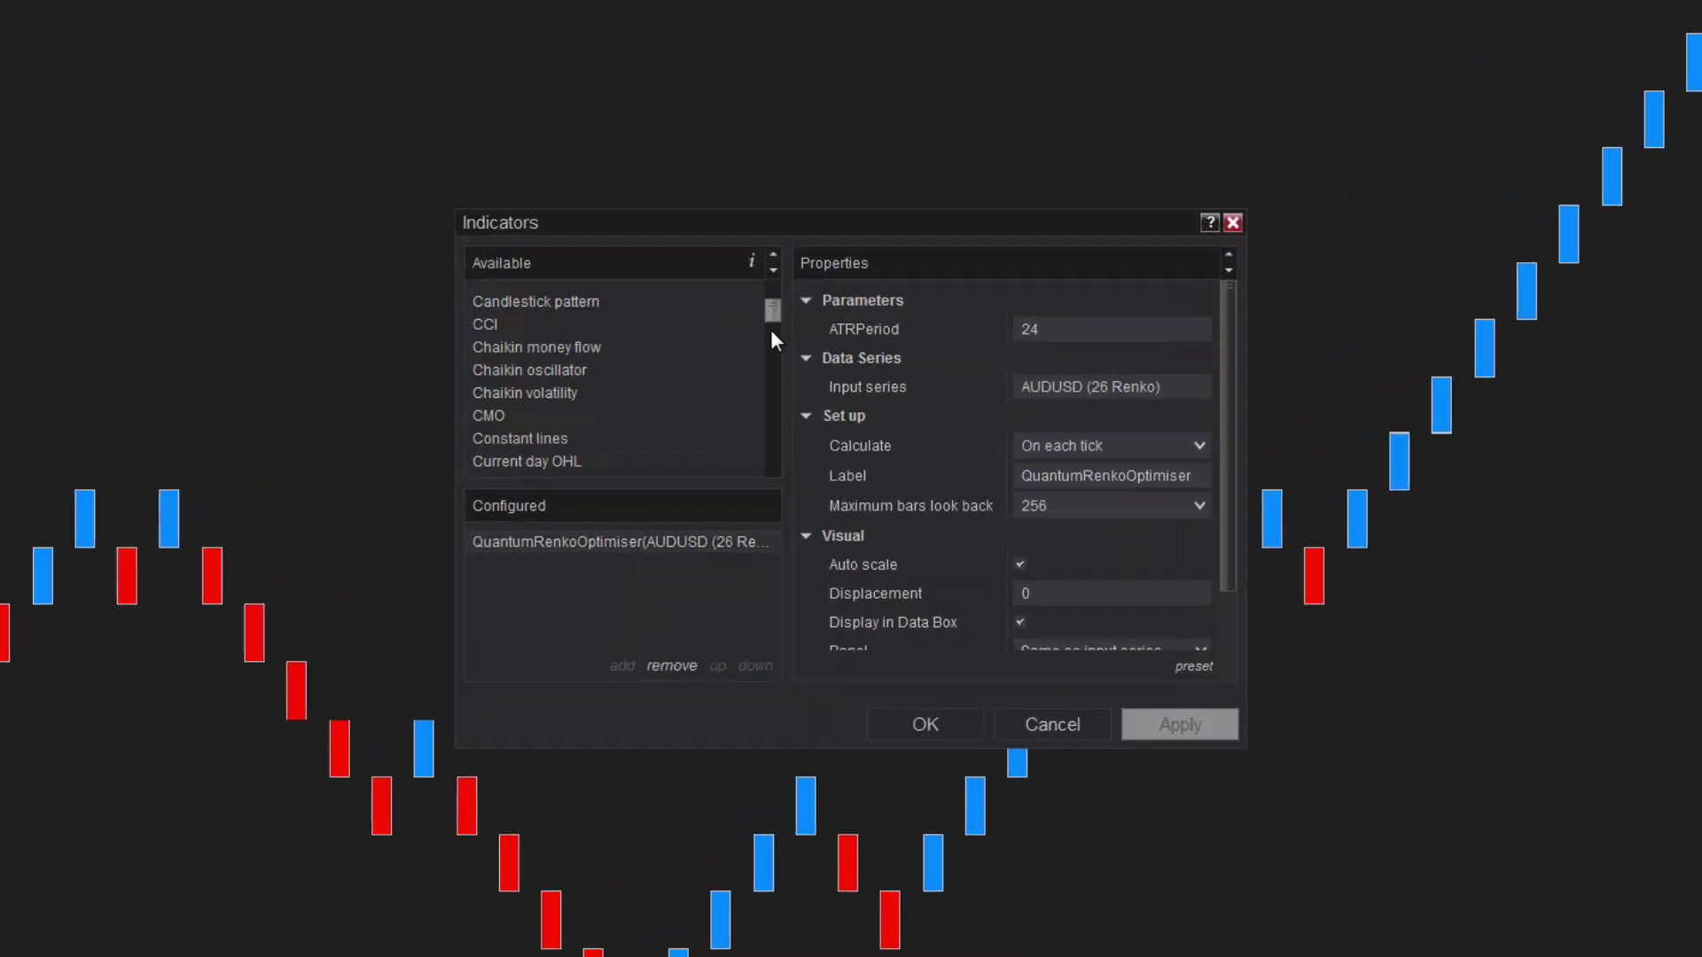
{"action": "left_click_drag", "start_coordinate": [771, 342], "coordinate": [772, 384]}
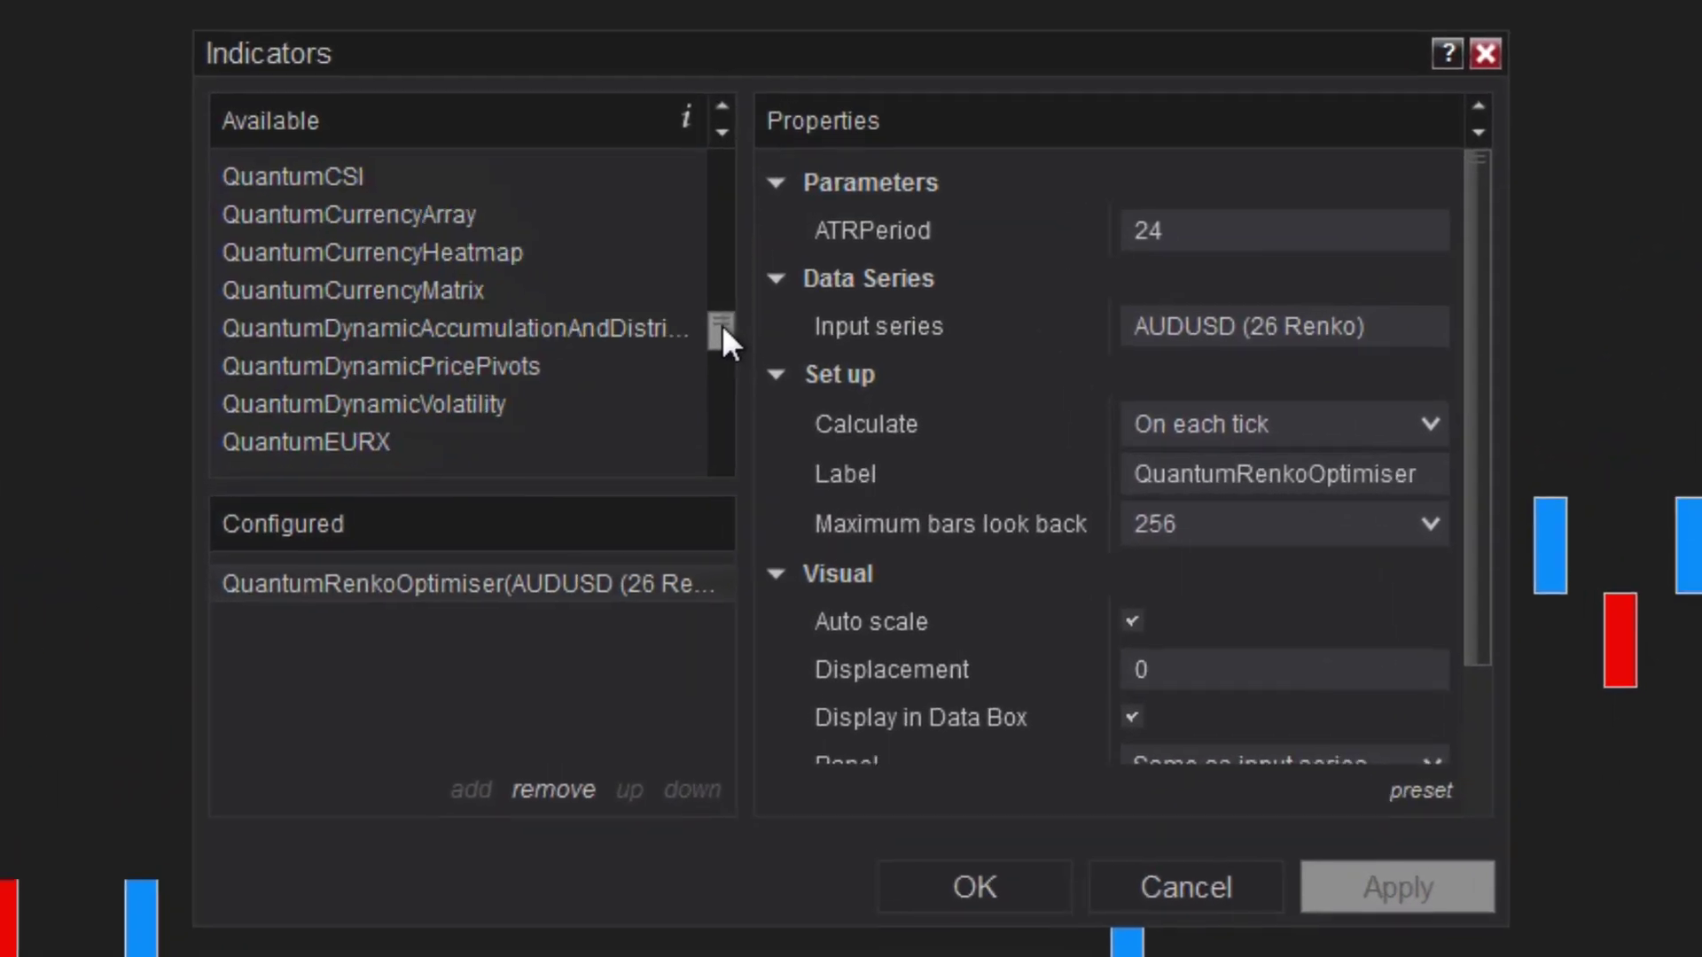
{"action": "left_click_drag", "start_coordinate": [721, 326], "coordinate": [719, 321]}
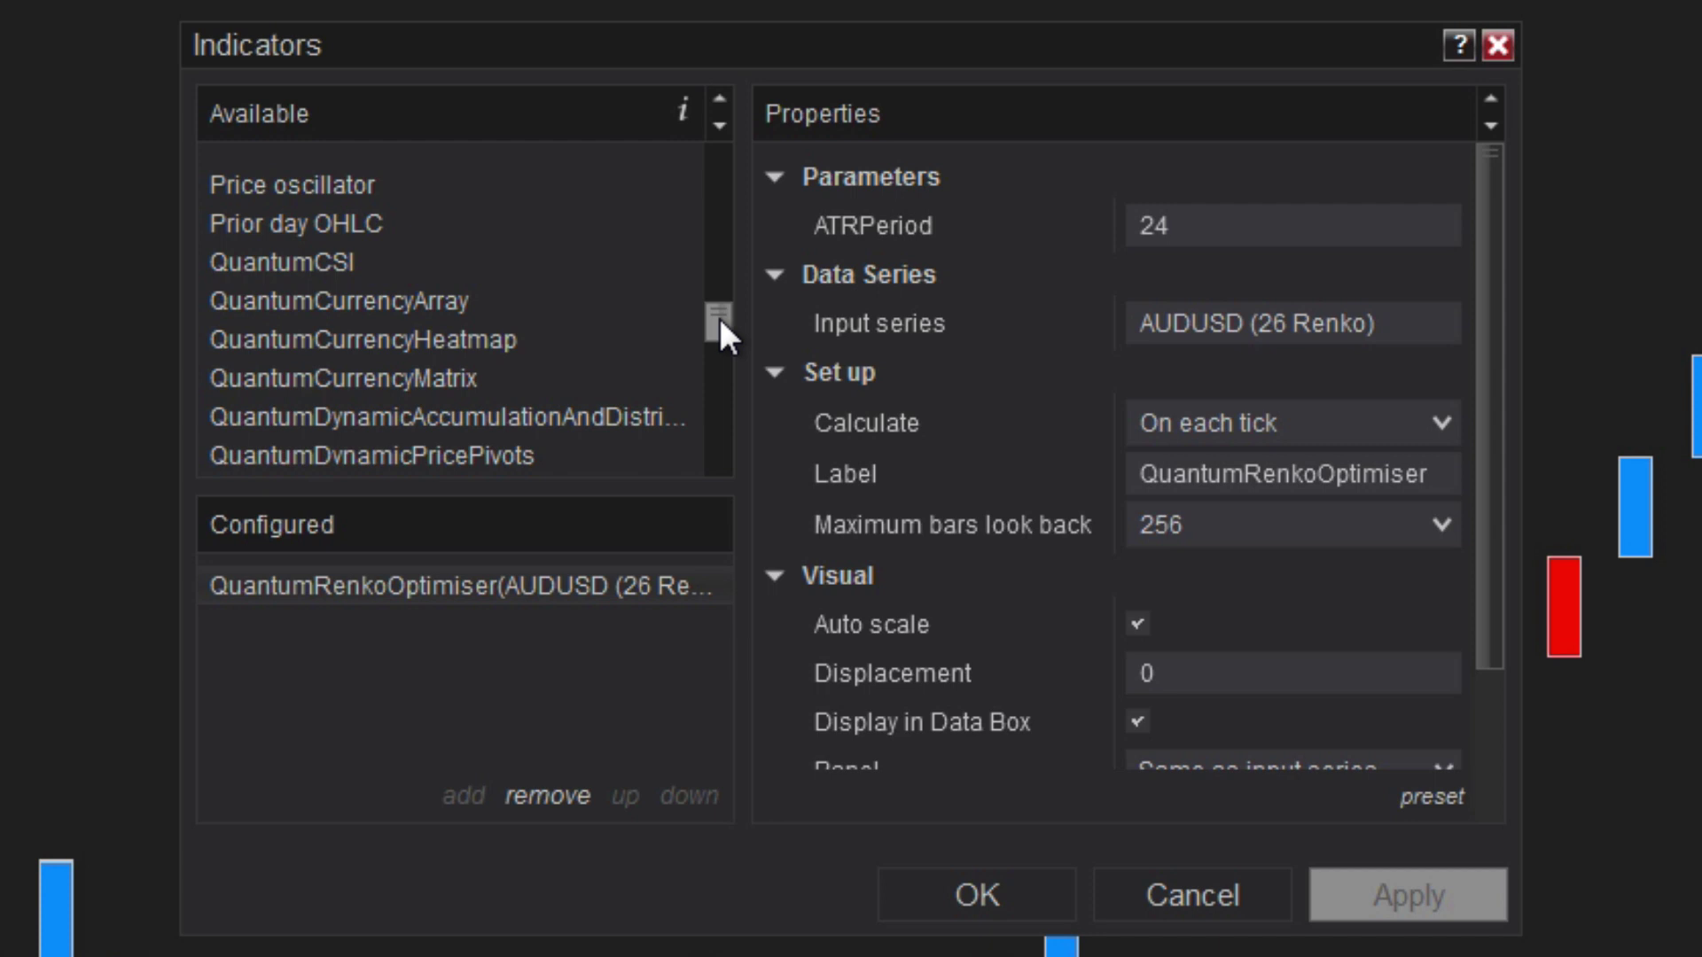
{"action": "mouse_move", "coordinate": [720, 318]}
{"action": "left_mouse_down"}
{"action": "mouse_move", "coordinate": [720, 246]}
{"action": "mouse_move", "coordinate": [716, 340]}
{"action": "left_mouse_up"}
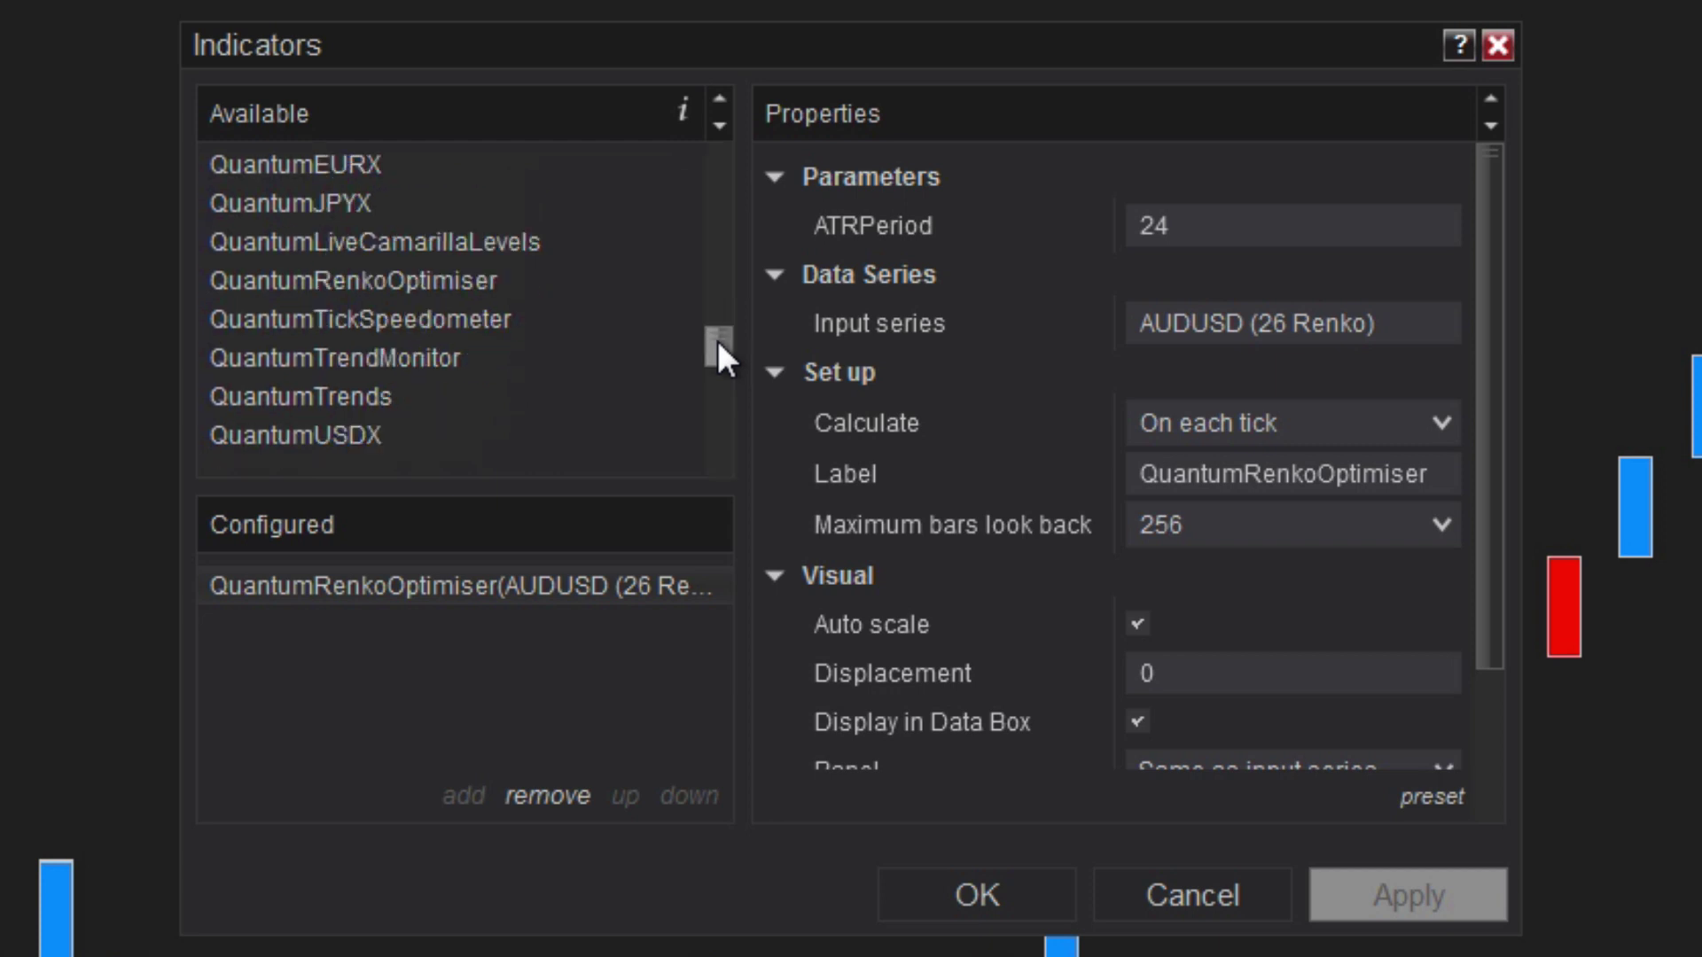
{"action": "left_click", "coordinate": [395, 357]}
{"action": "left_click", "coordinate": [462, 796]}
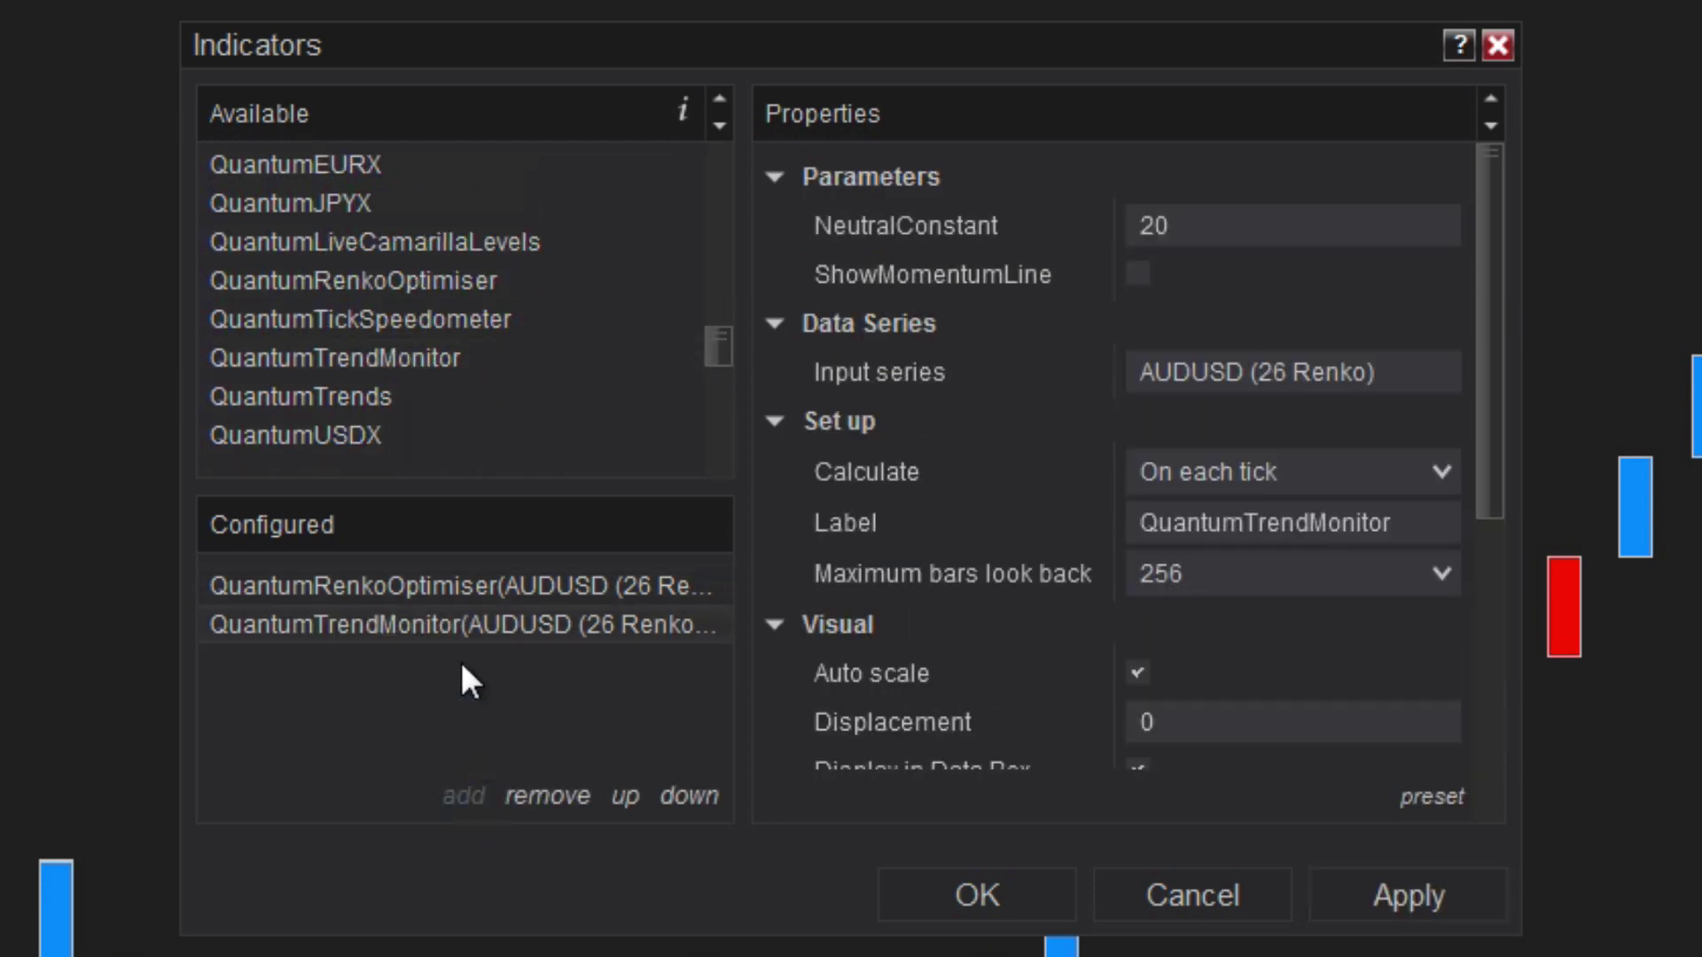
{"action": "left_click", "coordinate": [312, 390]}
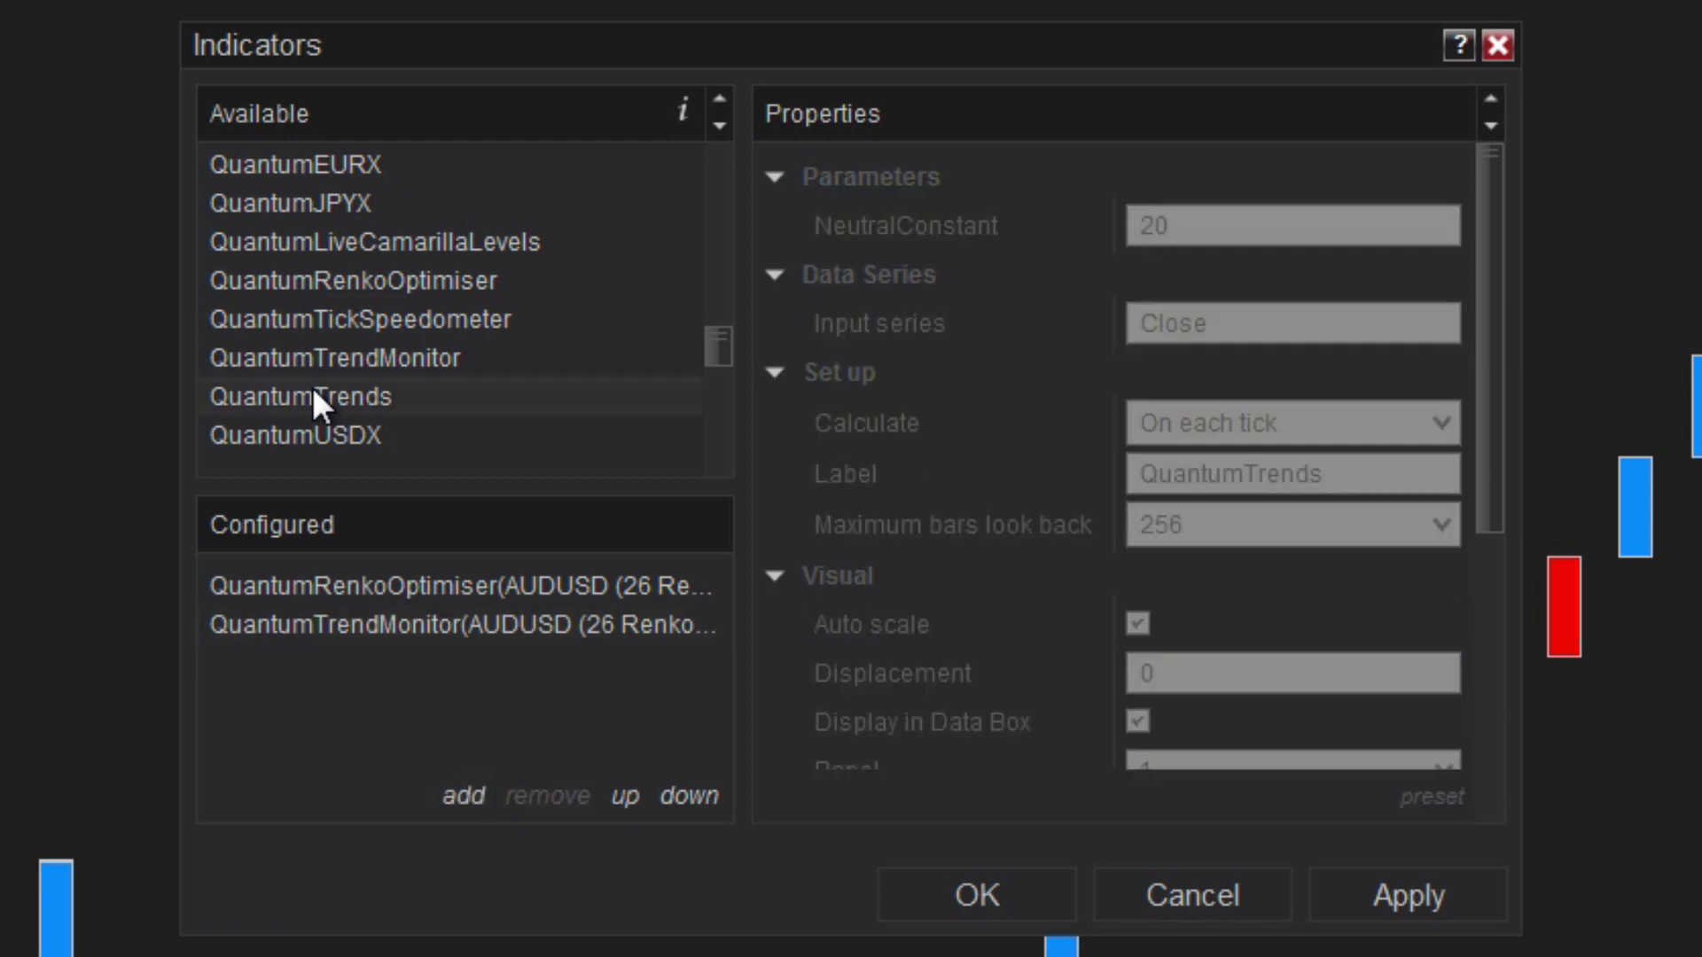
{"action": "left_click", "coordinate": [468, 798]}
Step: Add QuantumDynamicPricePivots and select QuantumDynamicAccumulationAndDistribution in the available list
{"action": "left_click_drag", "start_coordinate": [715, 344], "coordinate": [723, 321]}
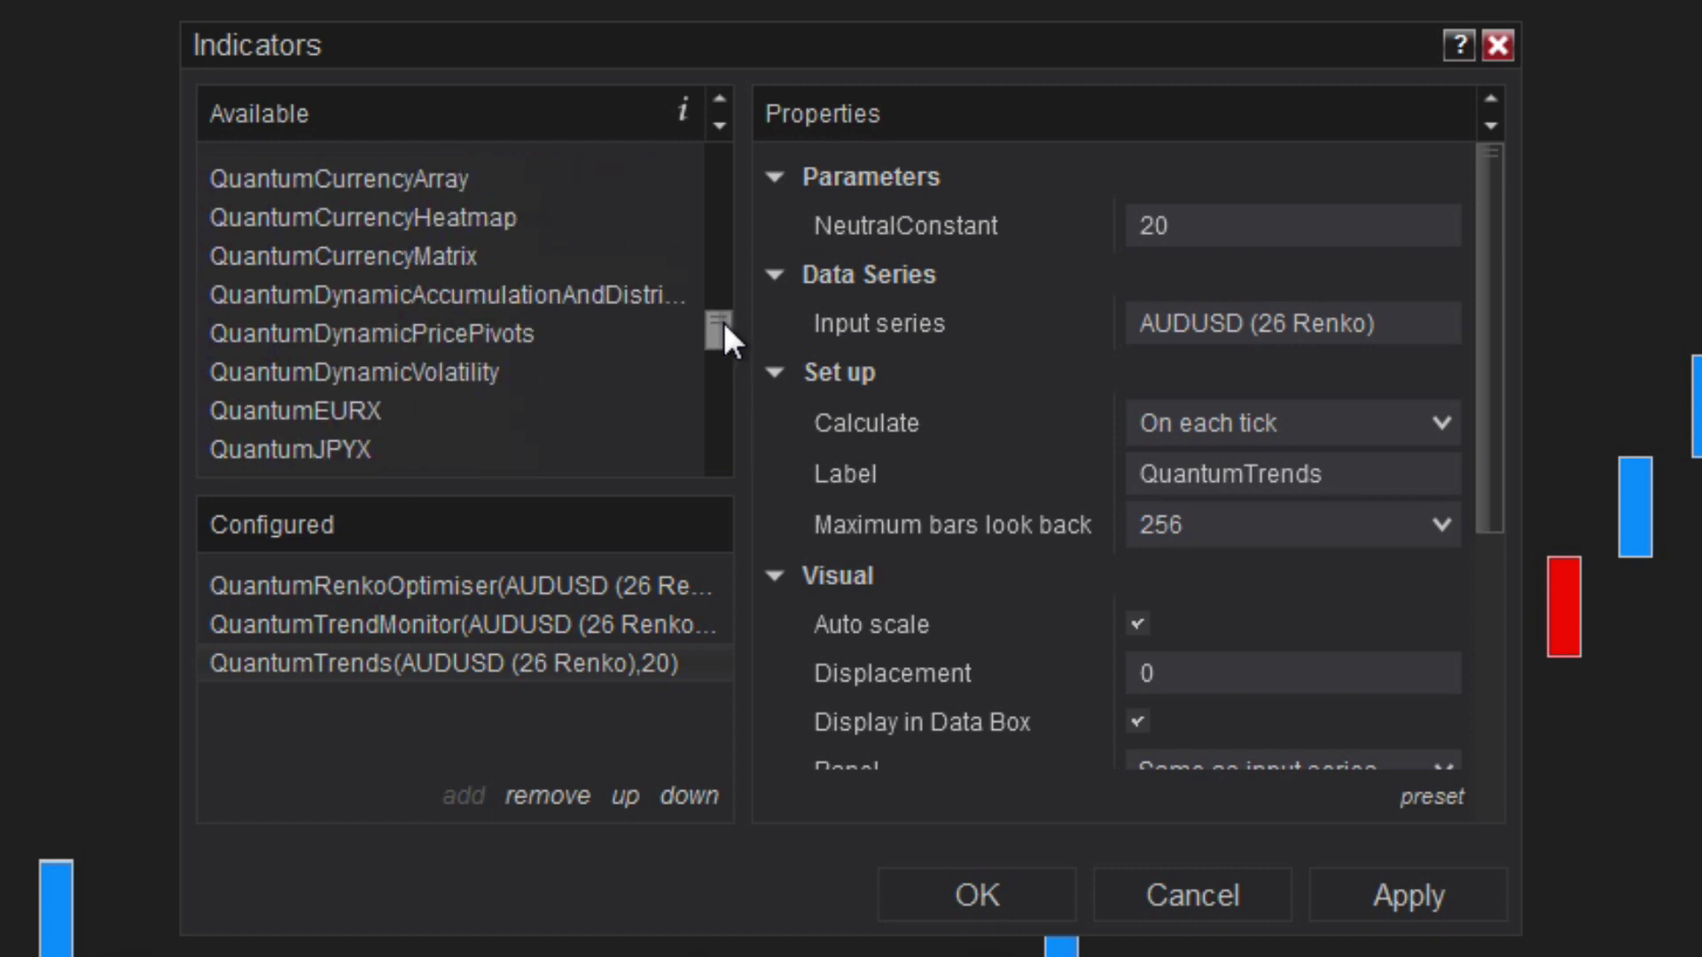
{"action": "left_click", "coordinate": [470, 333]}
{"action": "left_click", "coordinate": [465, 795]}
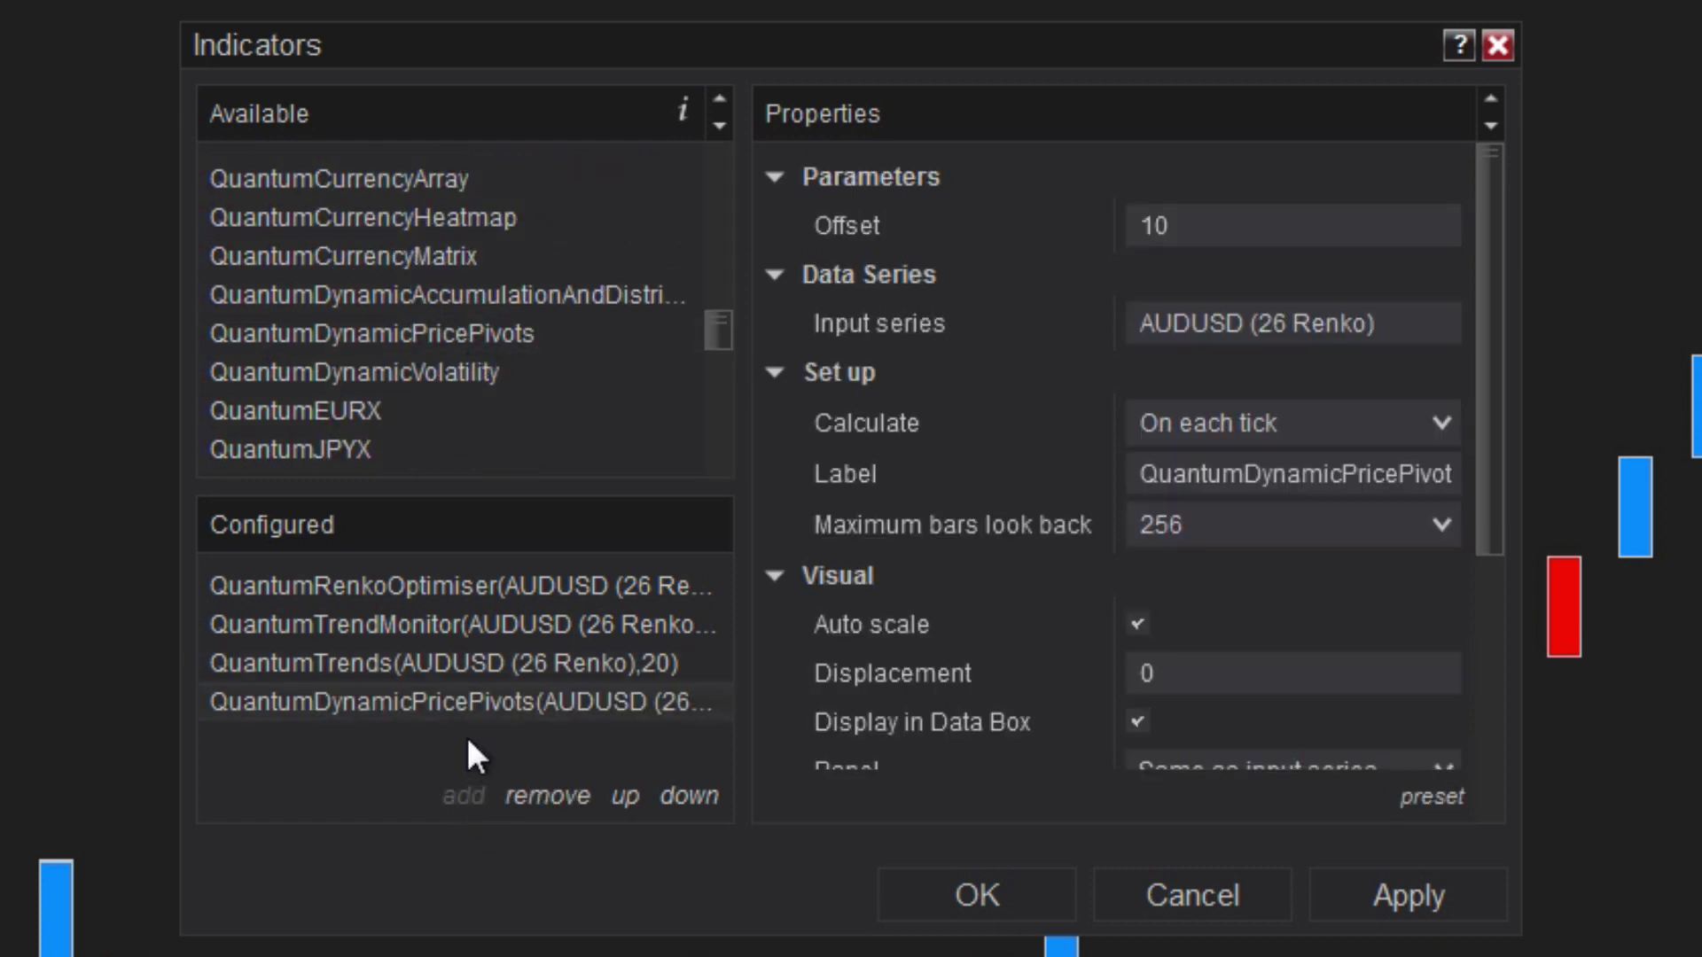
{"action": "left_click", "coordinate": [414, 293]}
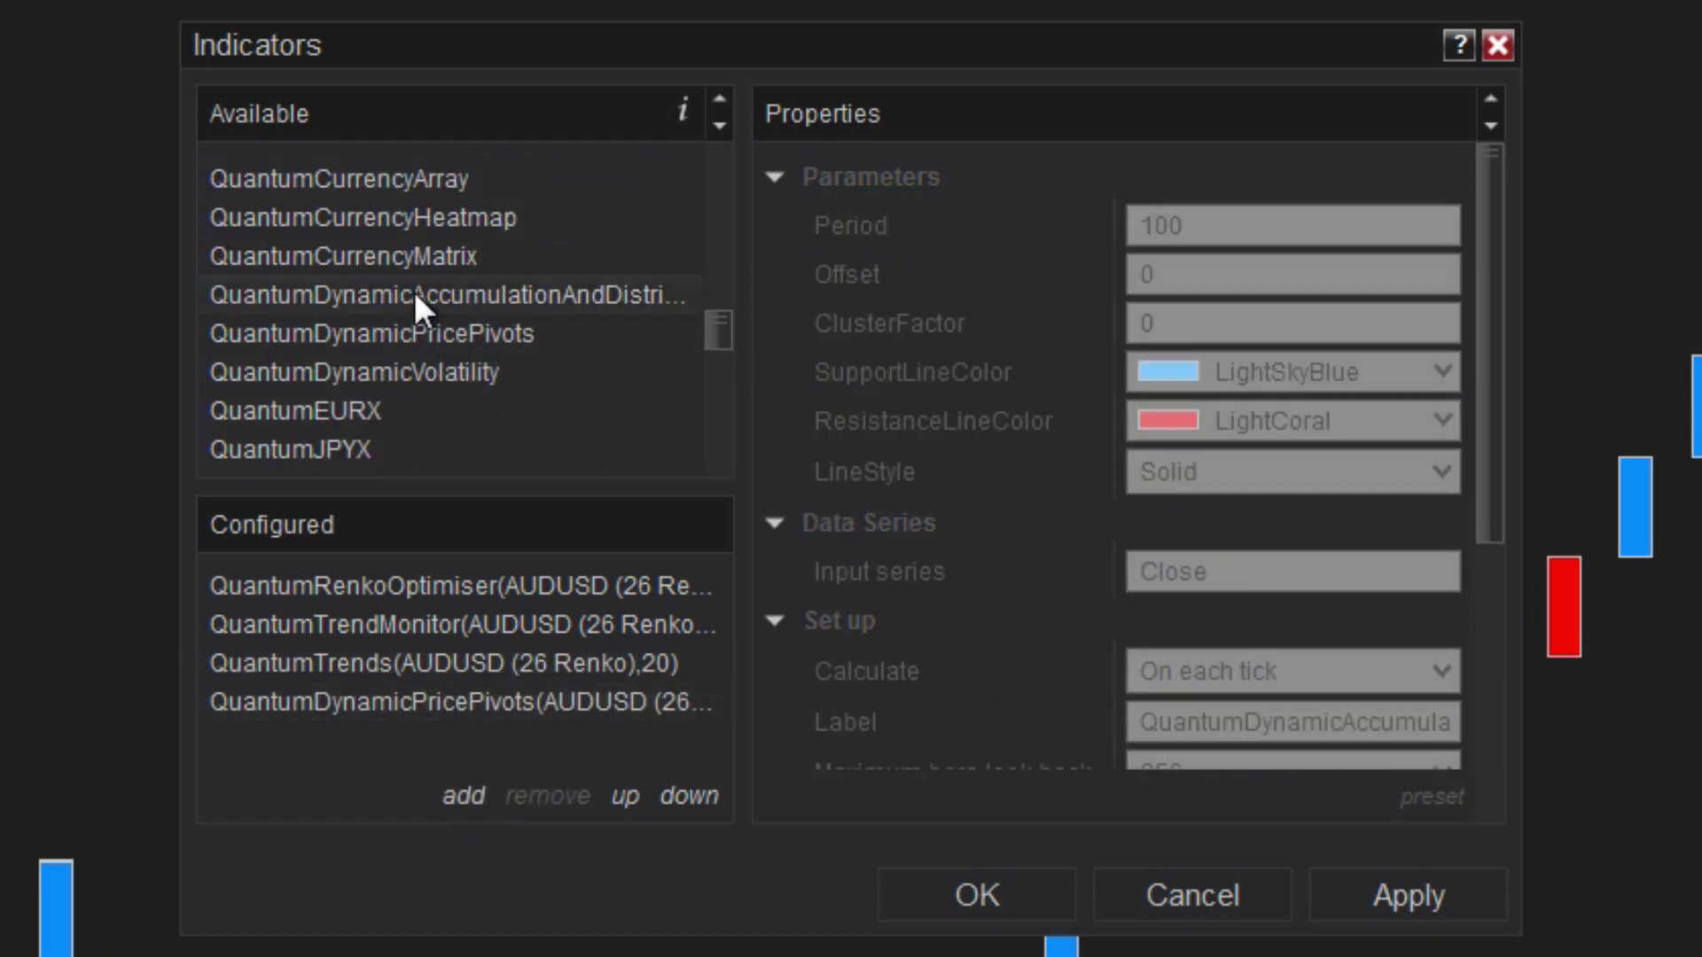
Step: Add QuantumDynamicAccumulationAndDistribution with DodgerBlue support lines and Red resistance lines
{"action": "left_click", "coordinate": [462, 795]}
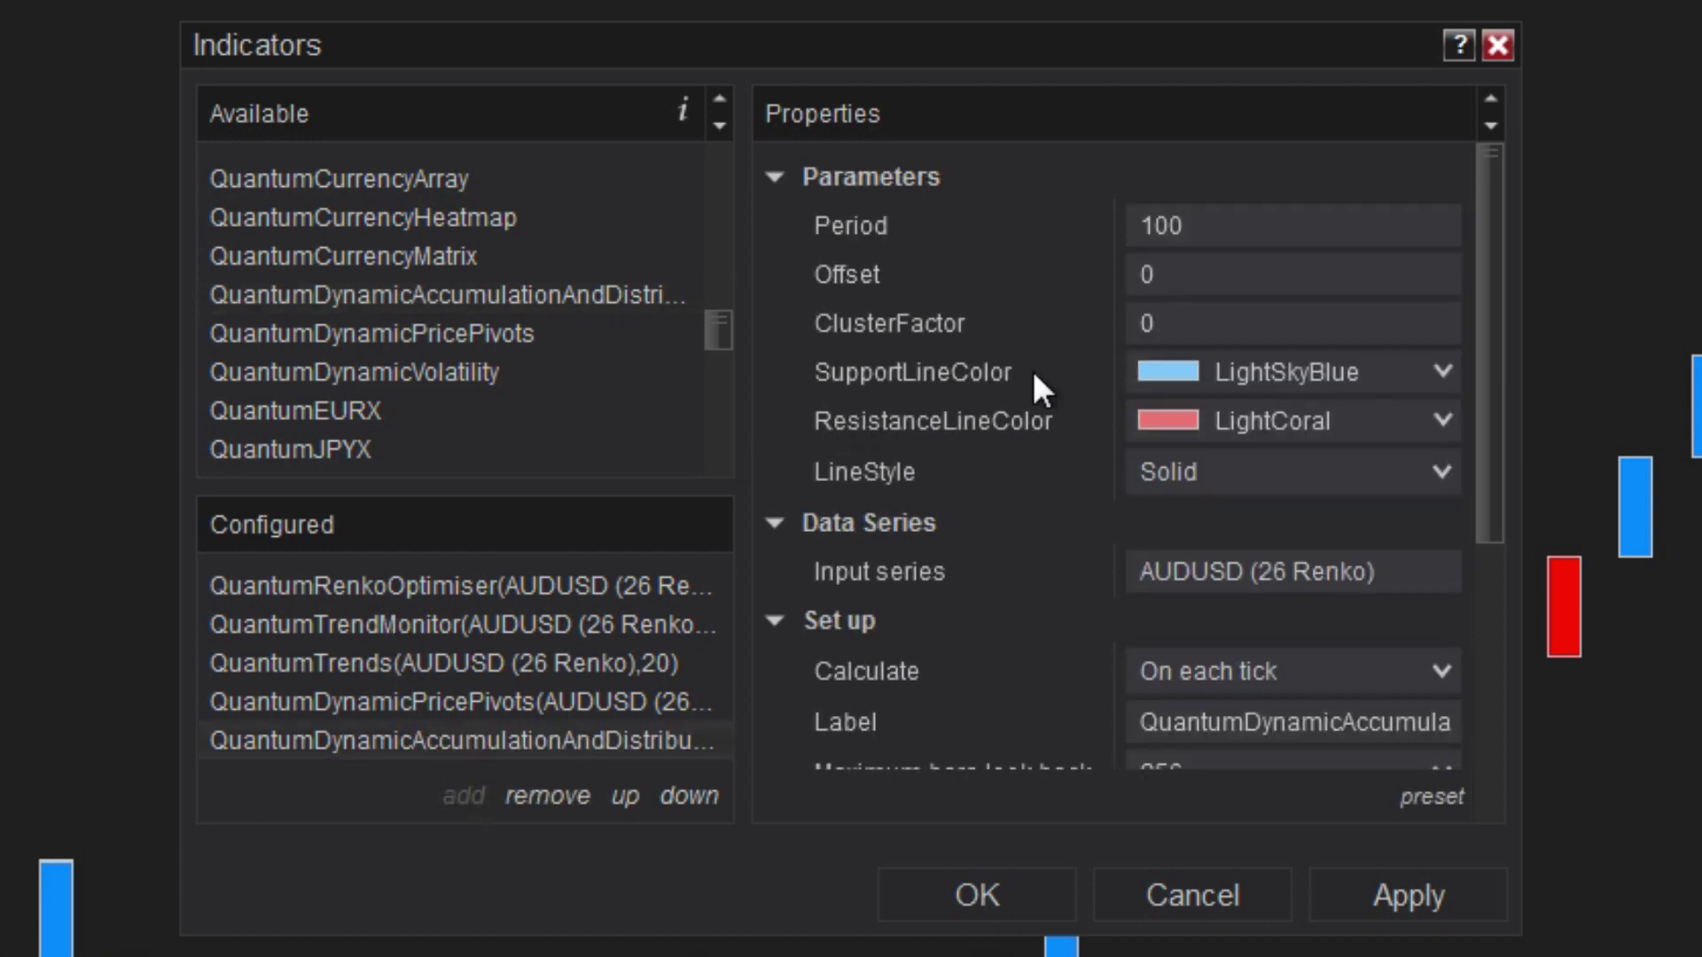
{"action": "left_click", "coordinate": [1444, 371]}
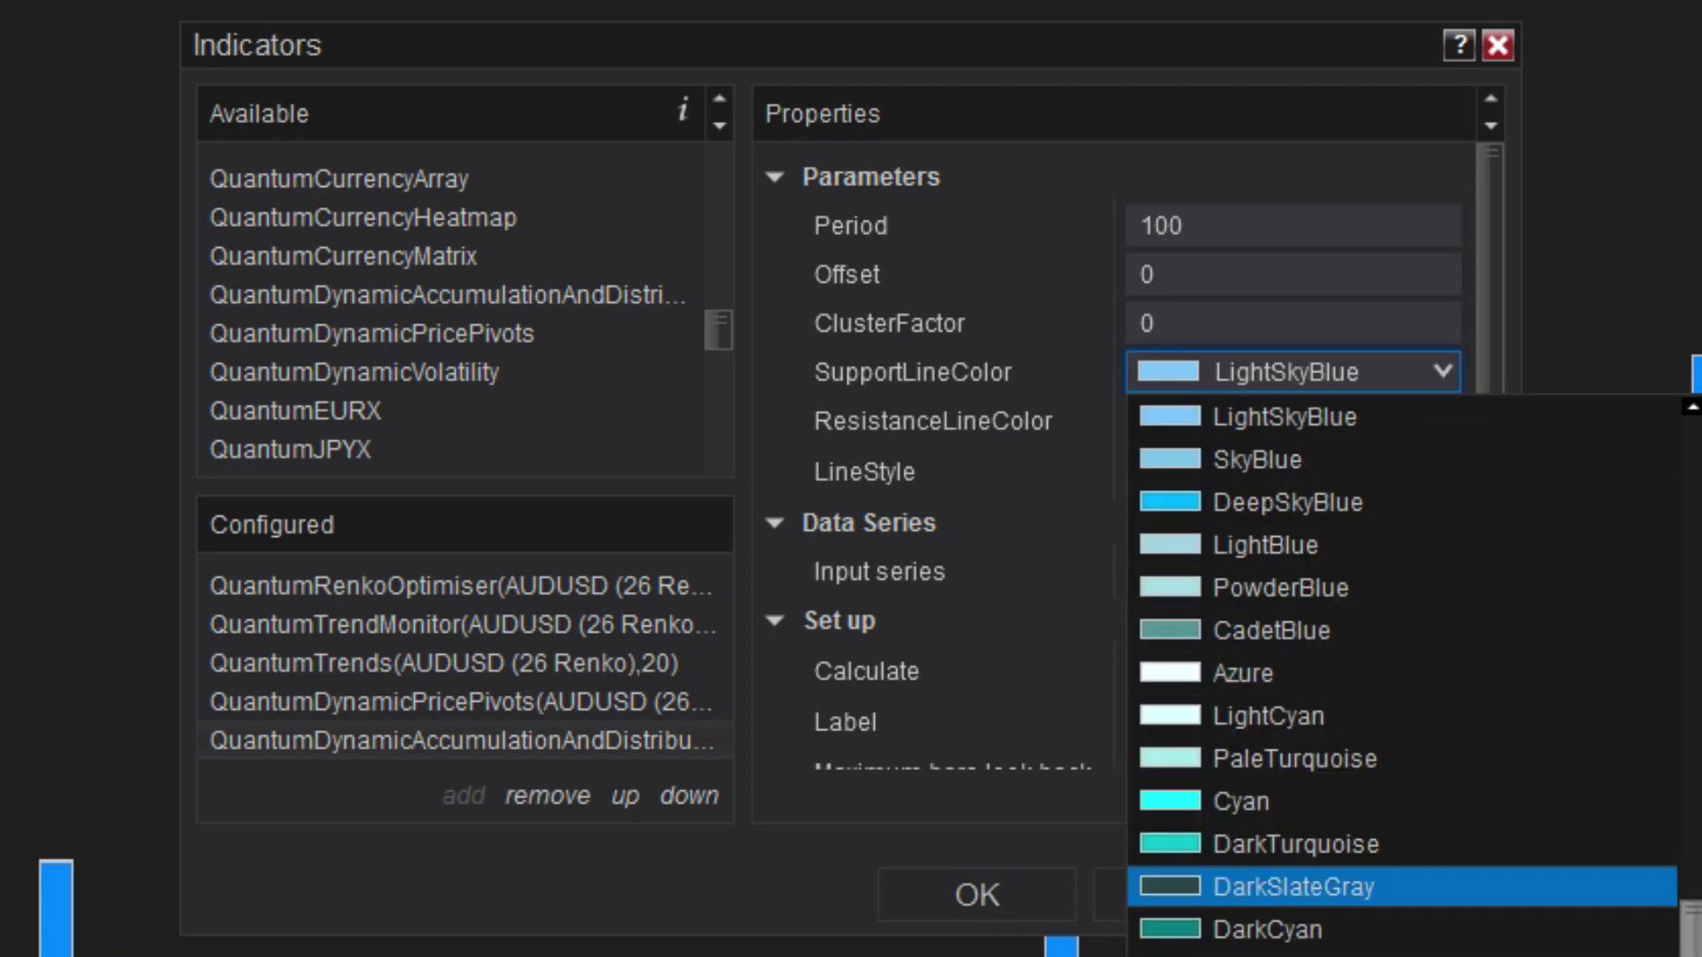
{"action": "scroll", "coordinate": [1285, 887], "scroll_direction": "up", "scroll_amount": 2}
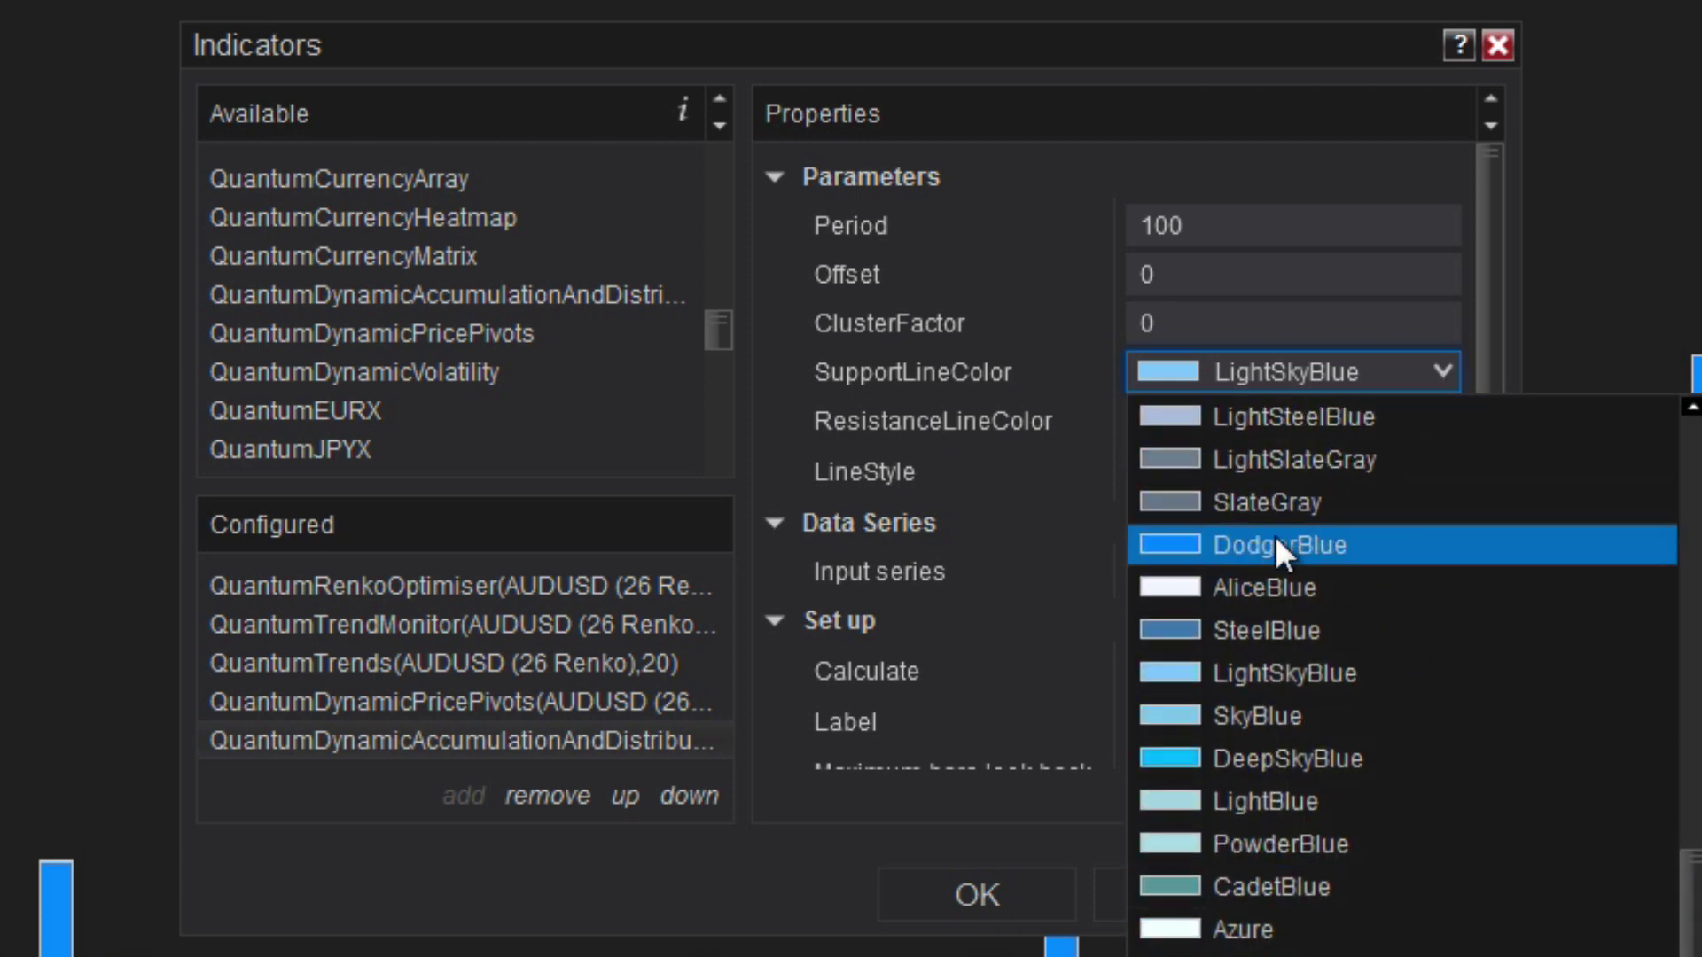
{"action": "left_click", "coordinate": [1279, 546]}
{"action": "left_click", "coordinate": [1442, 420]}
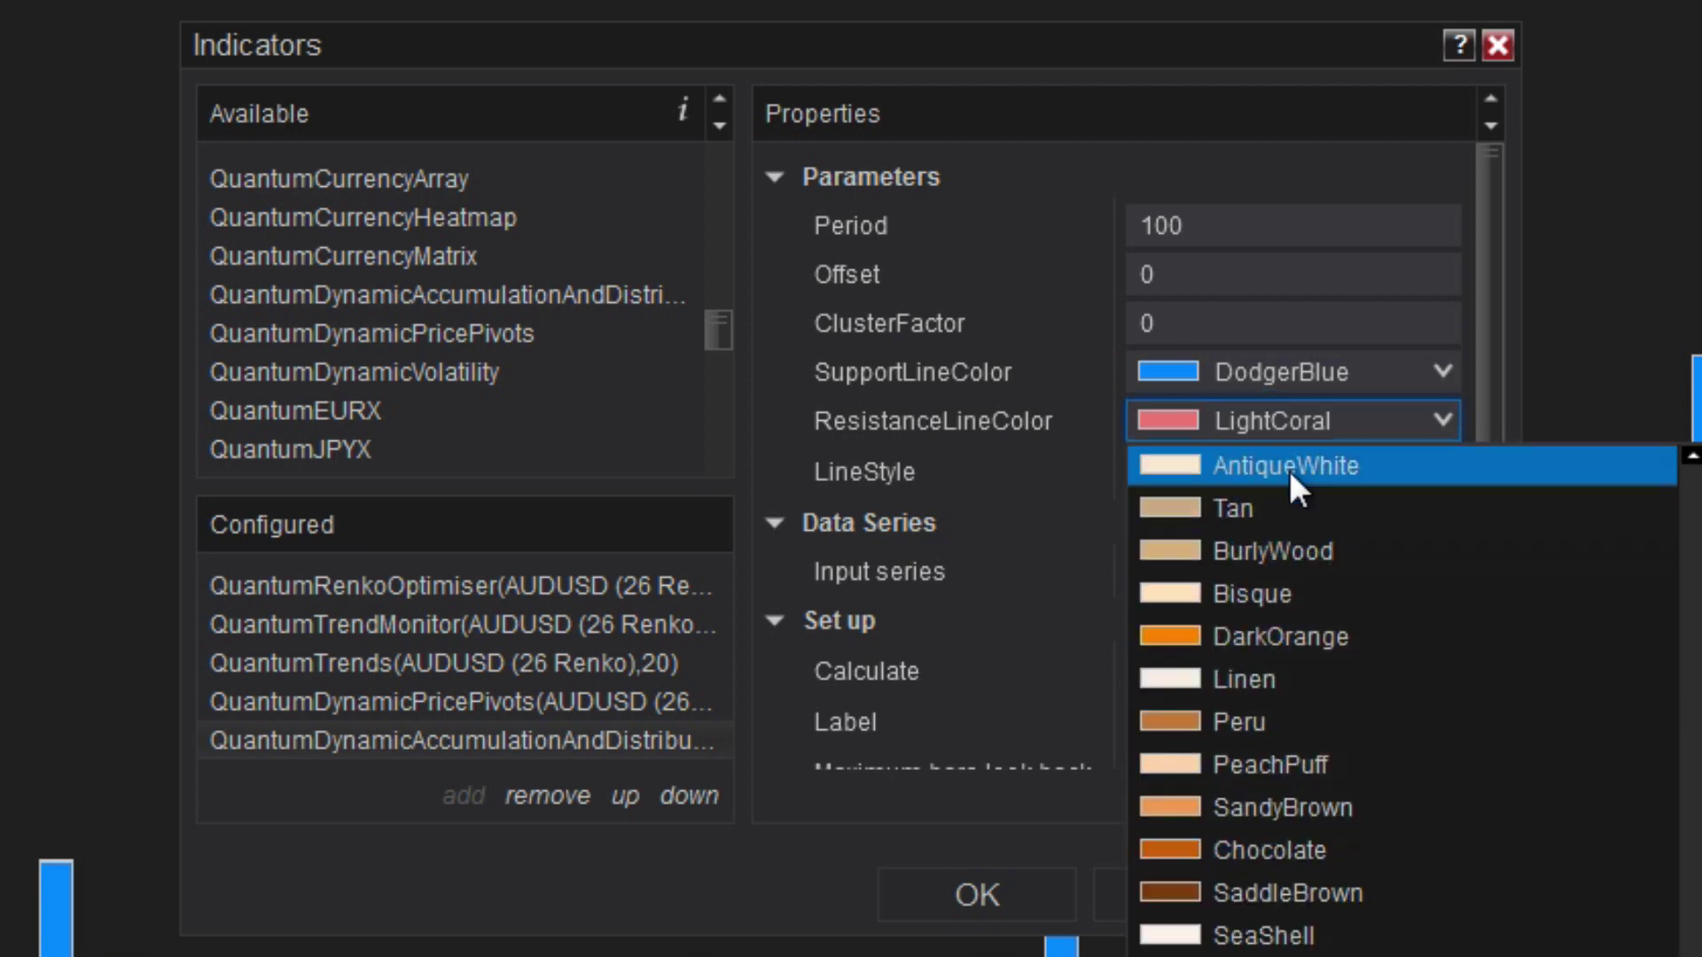
{"action": "left_click", "coordinate": [1445, 416]}
{"action": "left_click", "coordinate": [1445, 416]}
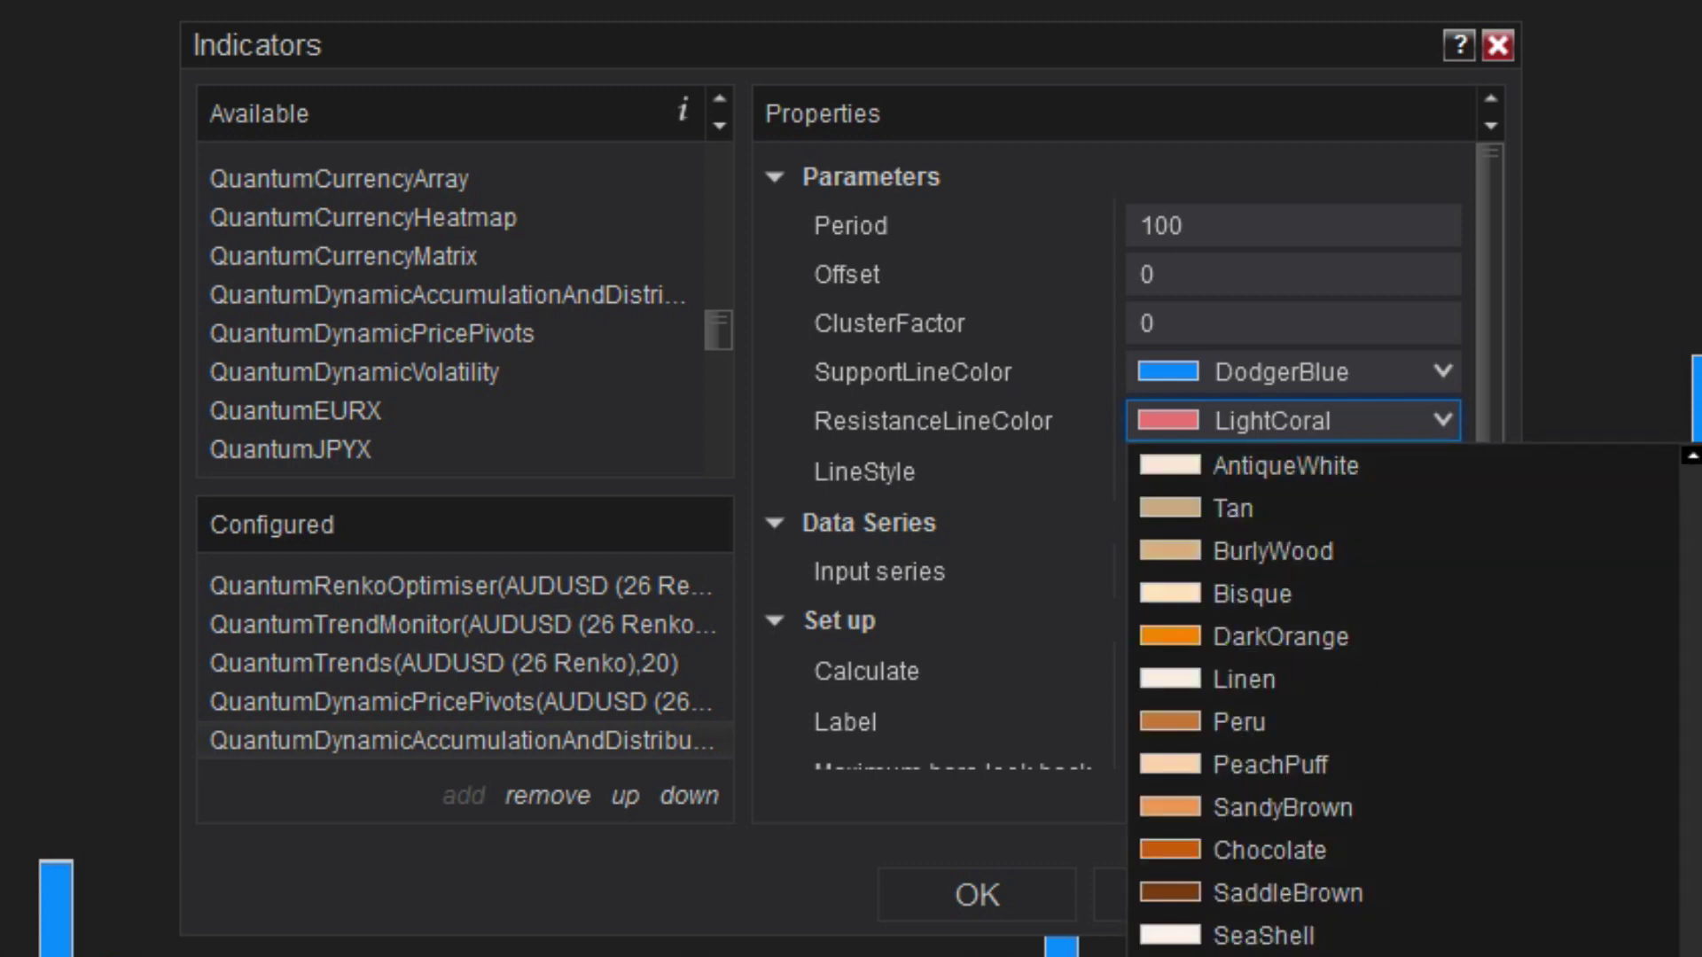
{"action": "left_click", "coordinate": [1370, 555]}
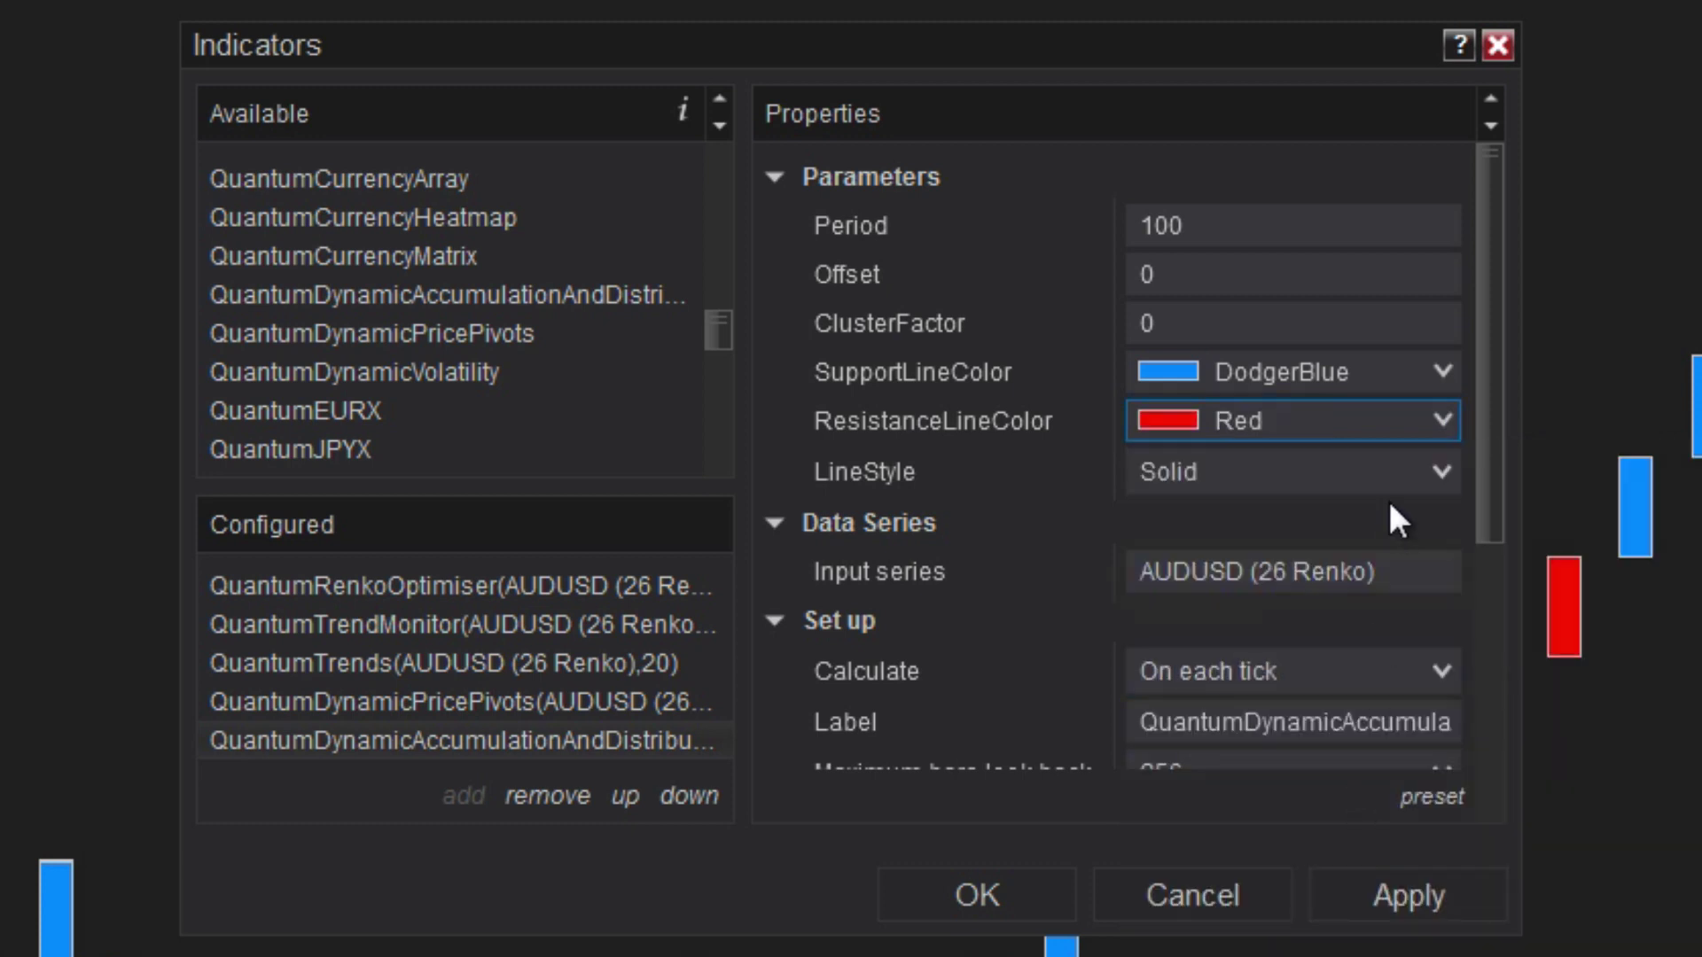
Step: Set the indicator's LineStyle to Dash and ClusterFactor to 50, then apply
{"action": "left_click", "coordinate": [1440, 469]}
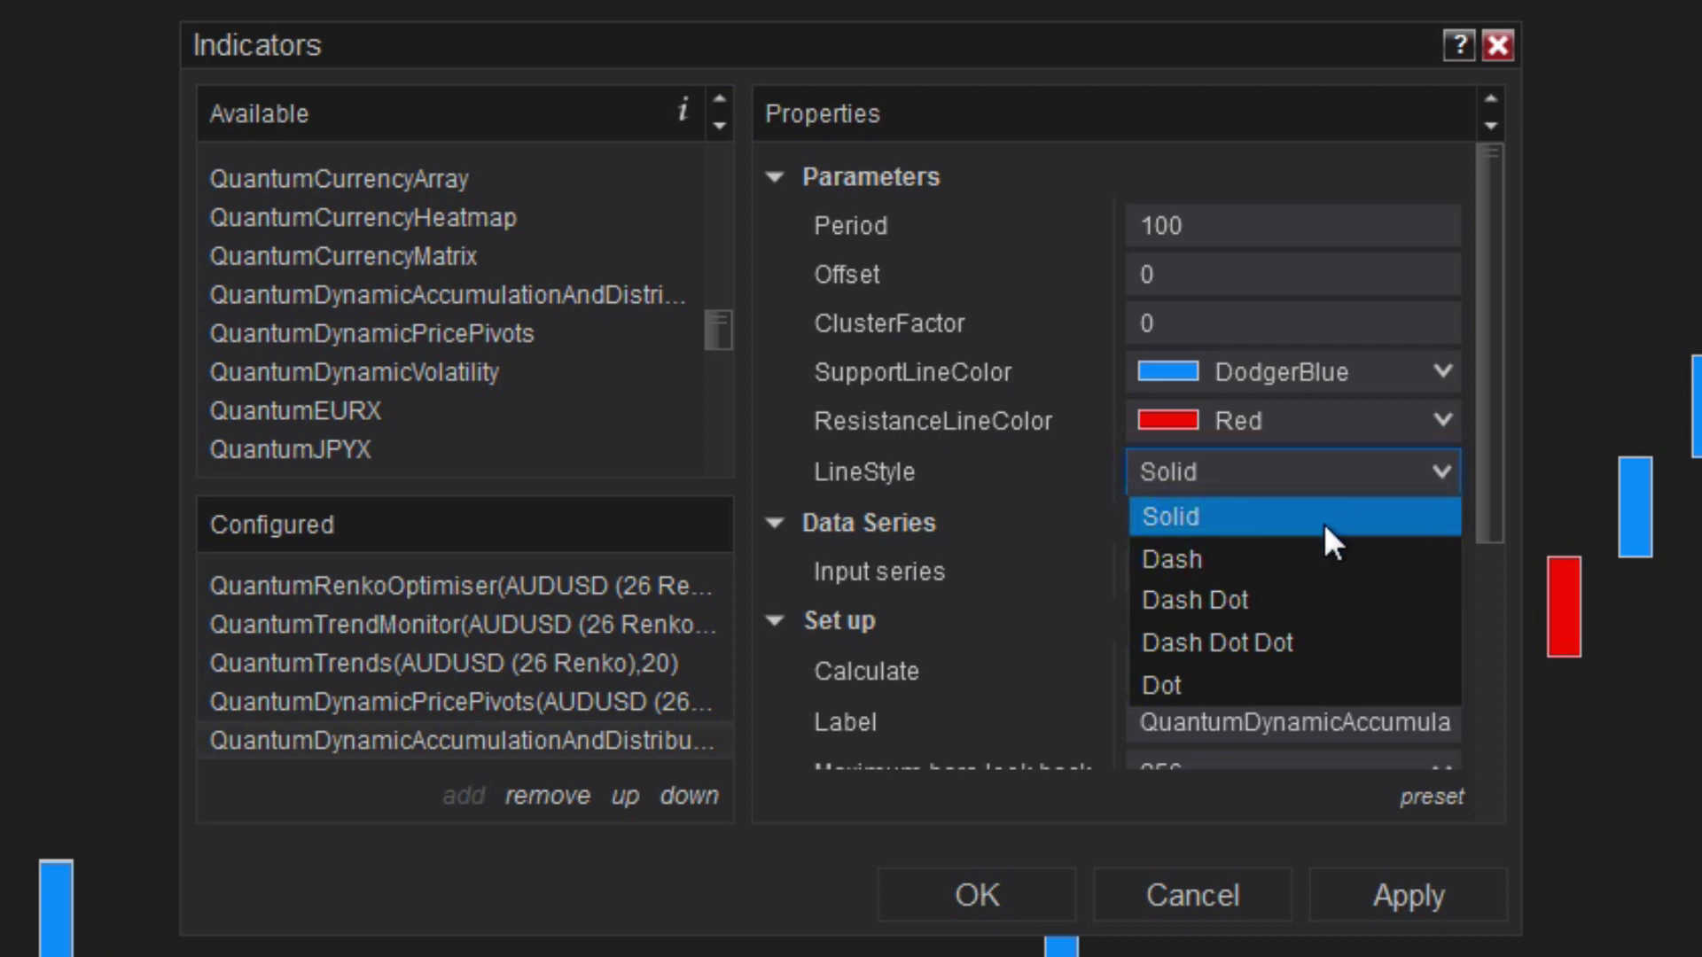
{"action": "left_click", "coordinate": [1319, 551]}
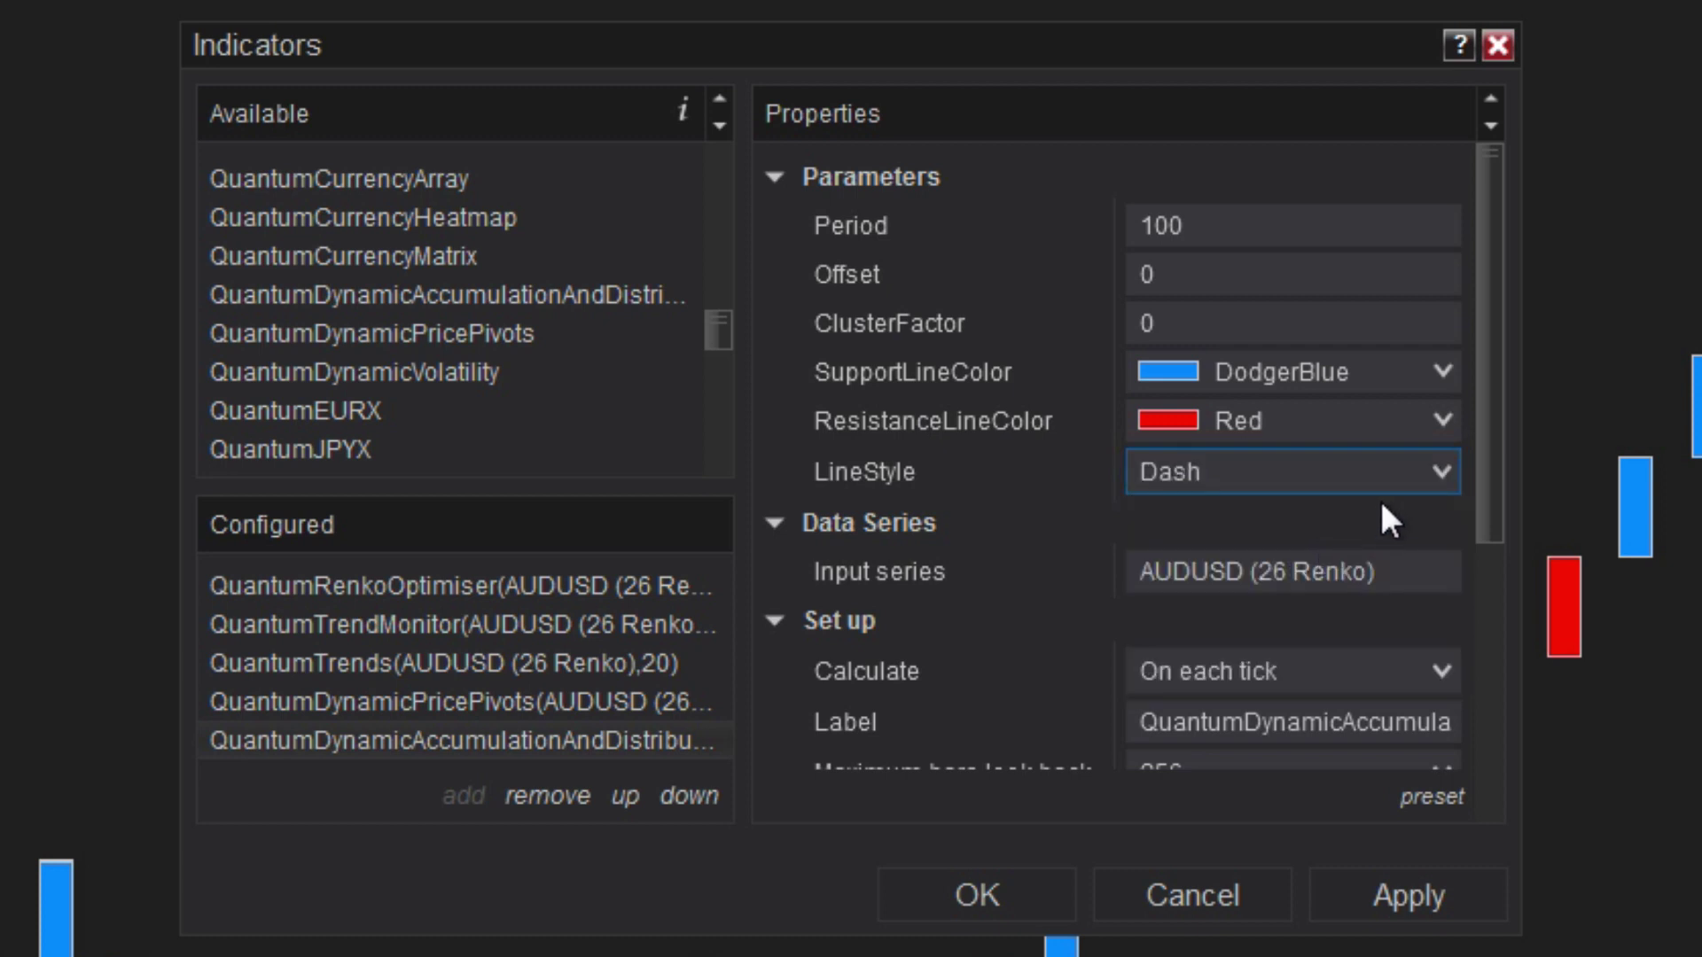
{"action": "left_click", "coordinate": [1196, 324]}
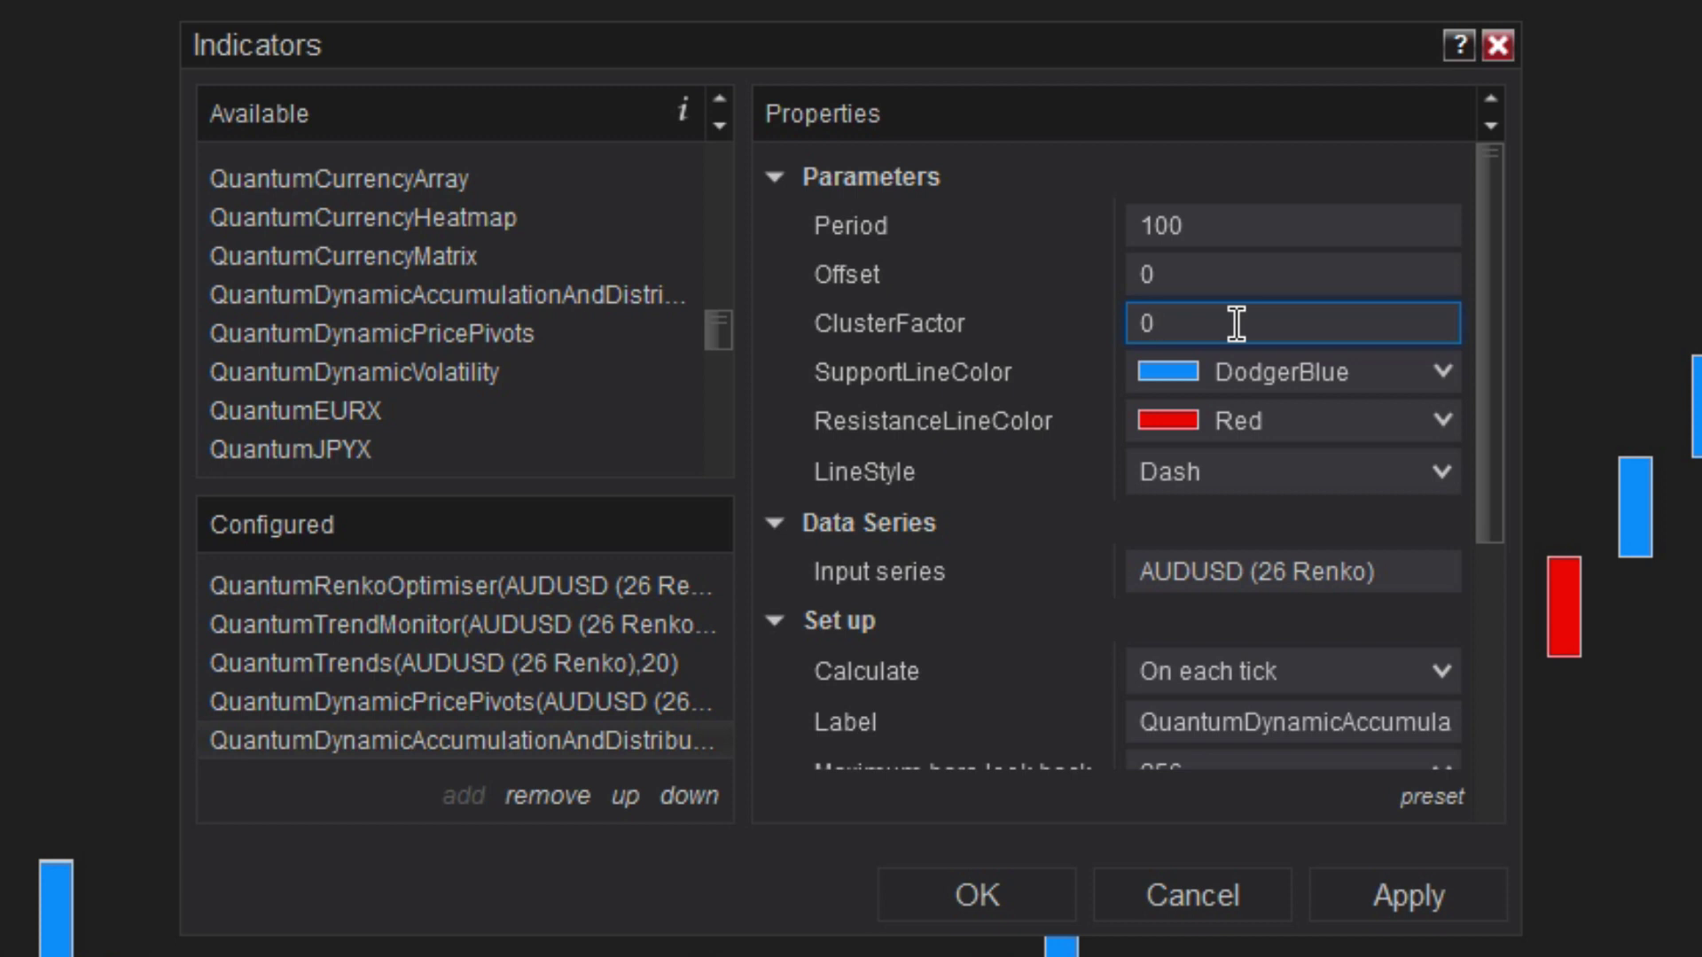
{"action": "key", "text": "BackSpace"}
{"action": "type", "text": "50"}
{"action": "left_click", "coordinate": [1379, 883]}
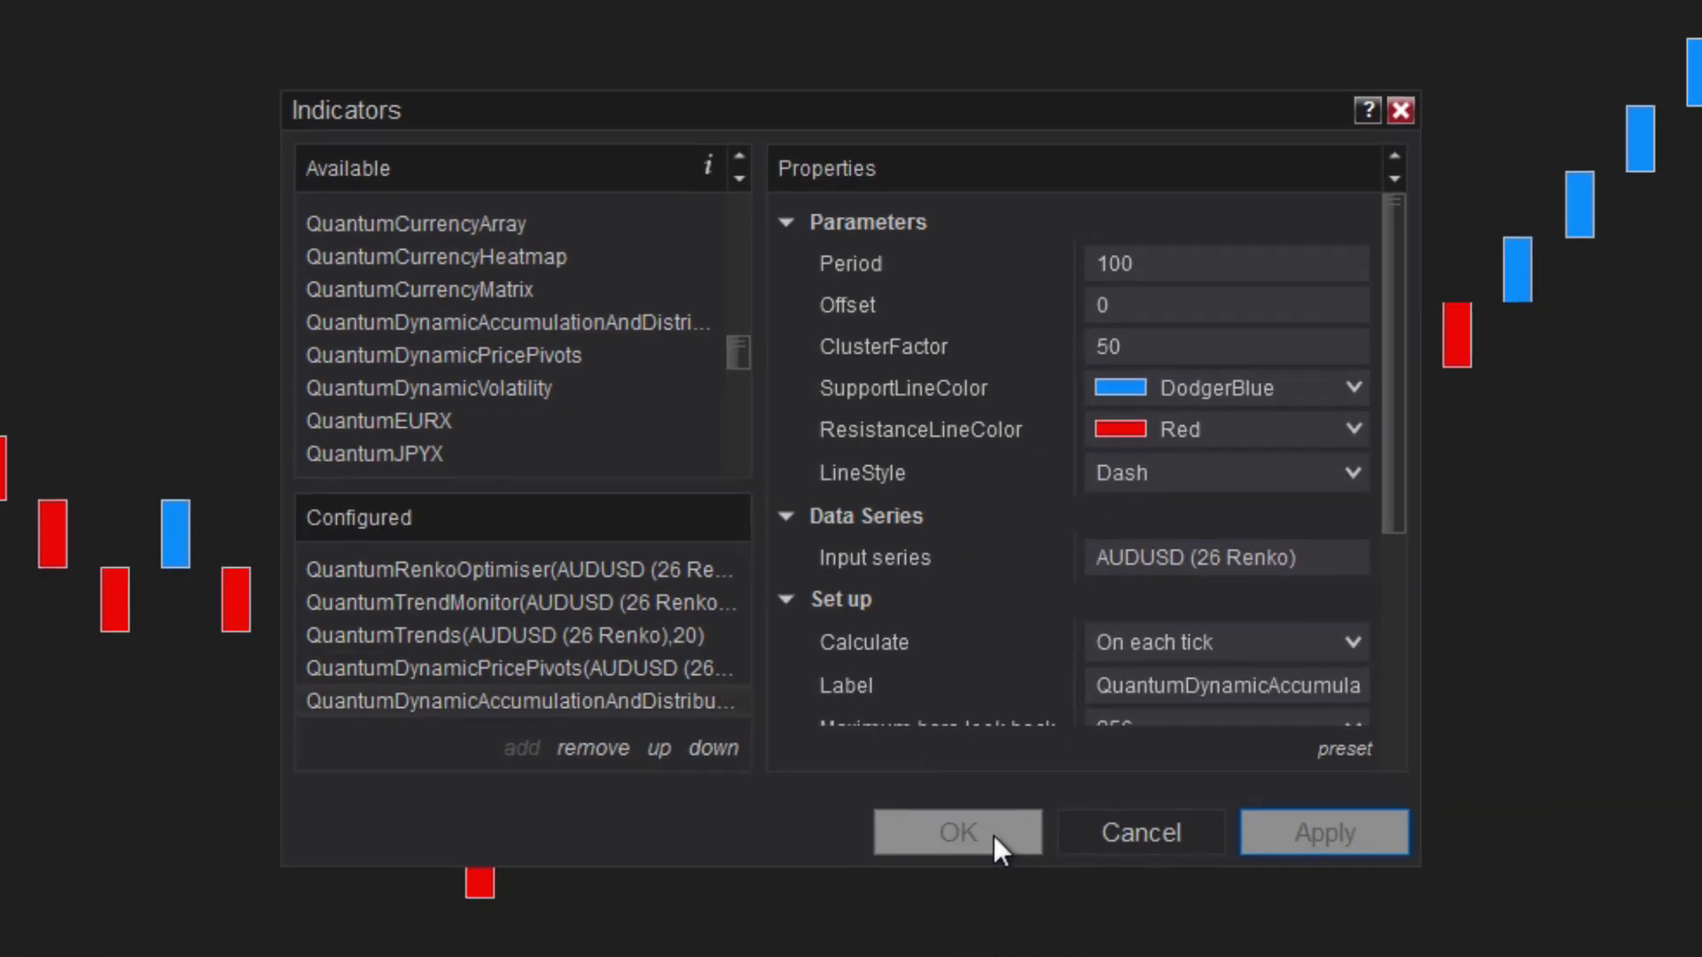
Step: Close the Indicators dialog with OK and drag the panel divider down to enlarge the price panel
{"action": "left_click", "coordinate": [984, 897]}
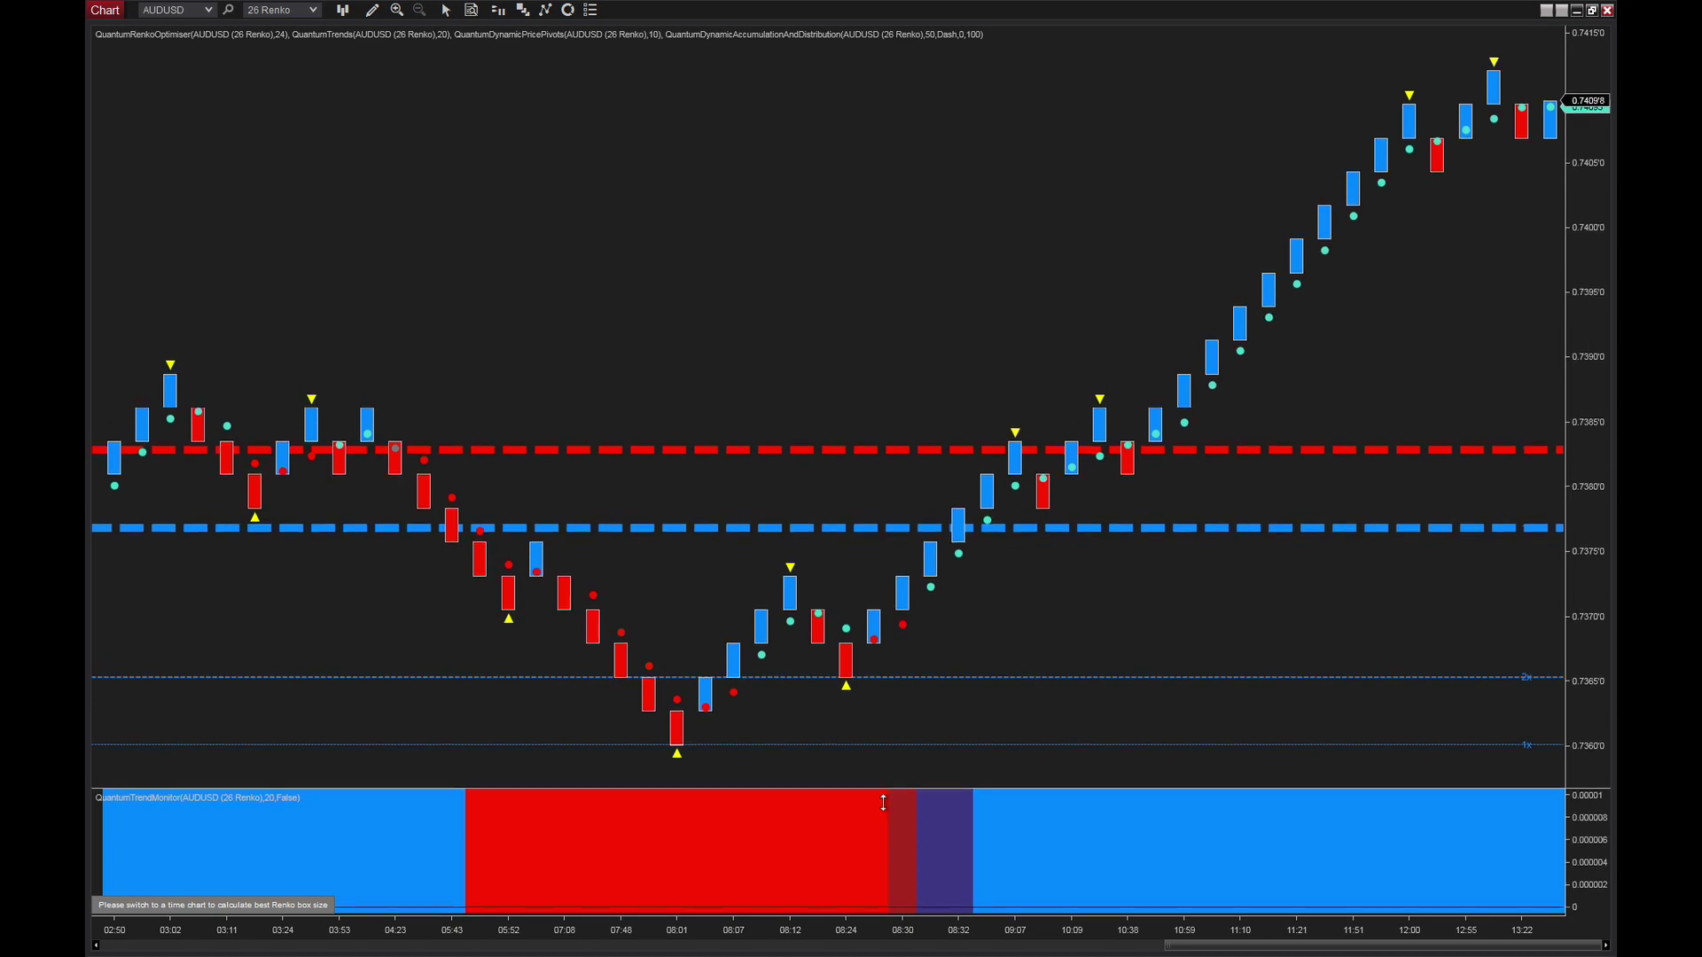
{"action": "left_click_drag", "start_coordinate": [883, 803], "coordinate": [893, 829]}
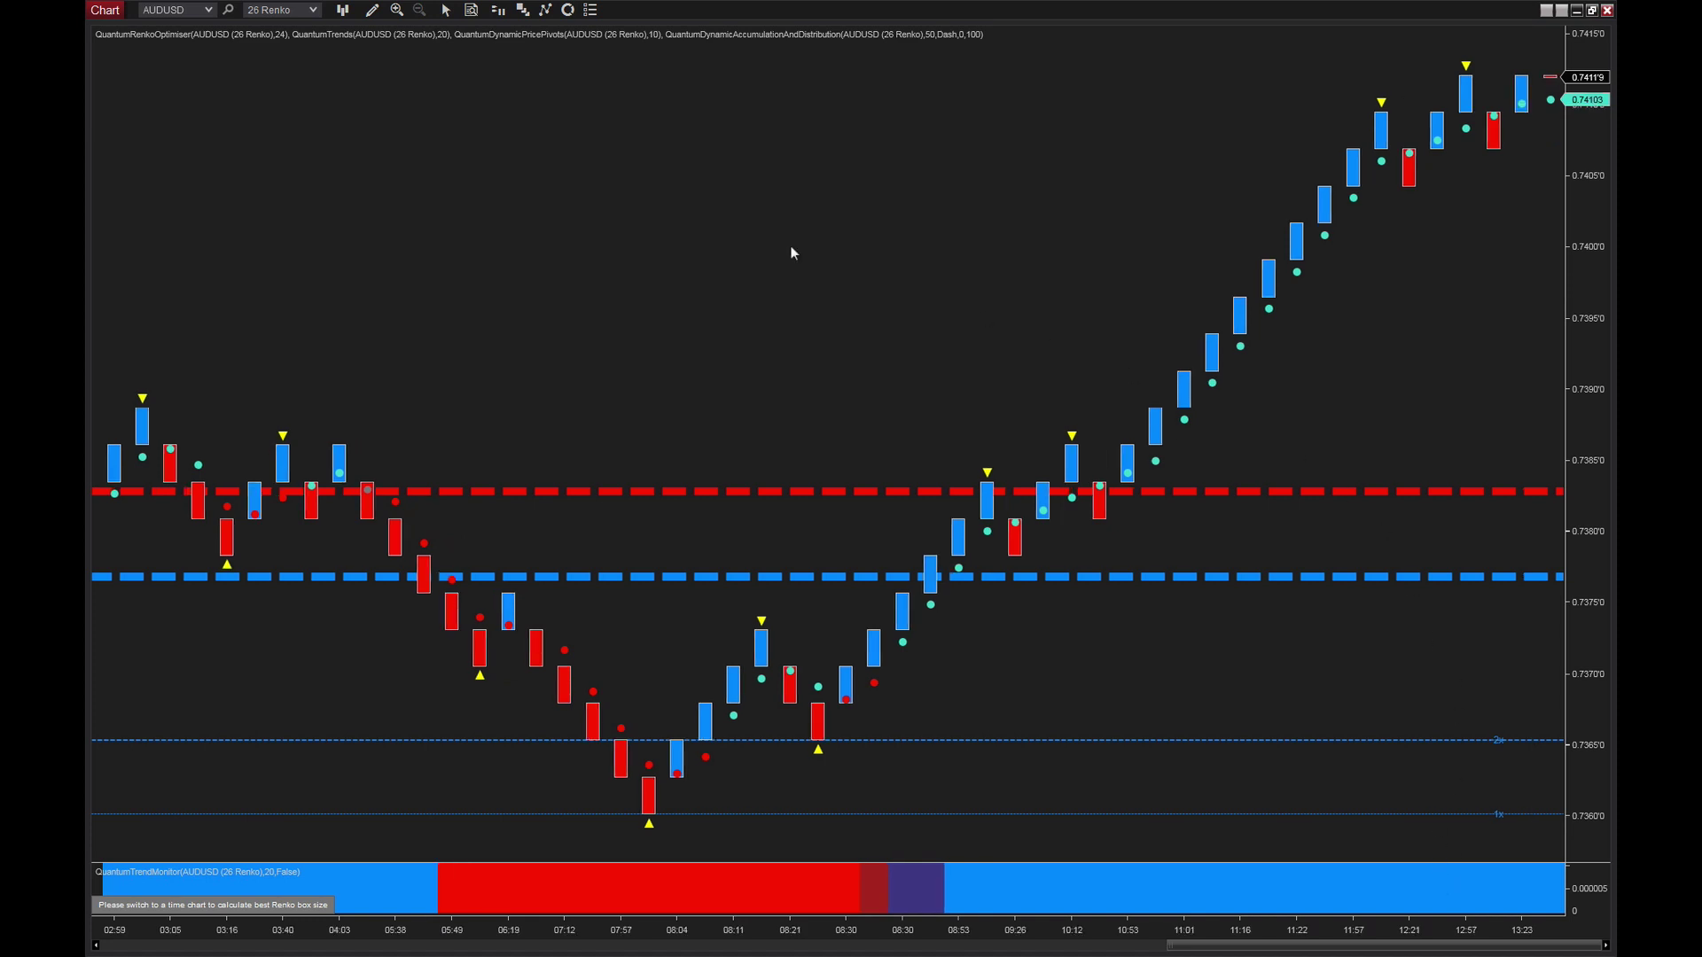
Step: Reopen the indicator settings, change QuantumDynamicAccumulationAndDistribution's ClusterFactor from 50 to 0, apply and close
{"action": "right_click", "coordinate": [594, 172]}
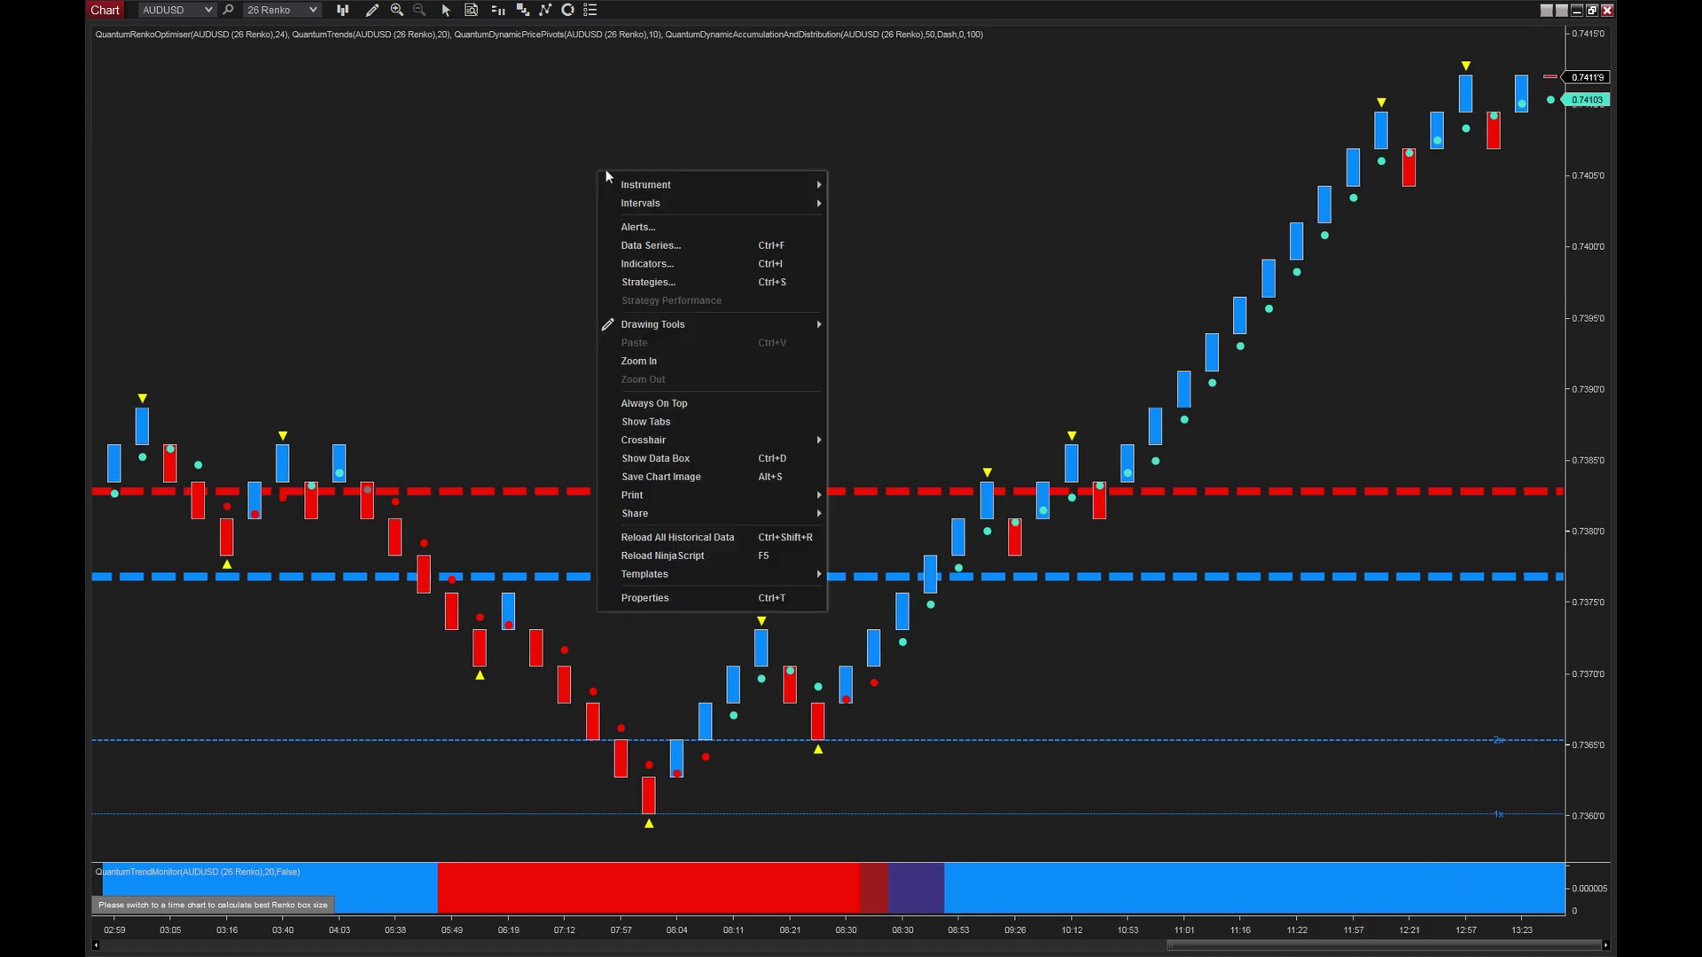
{"action": "left_click", "coordinate": [634, 264]}
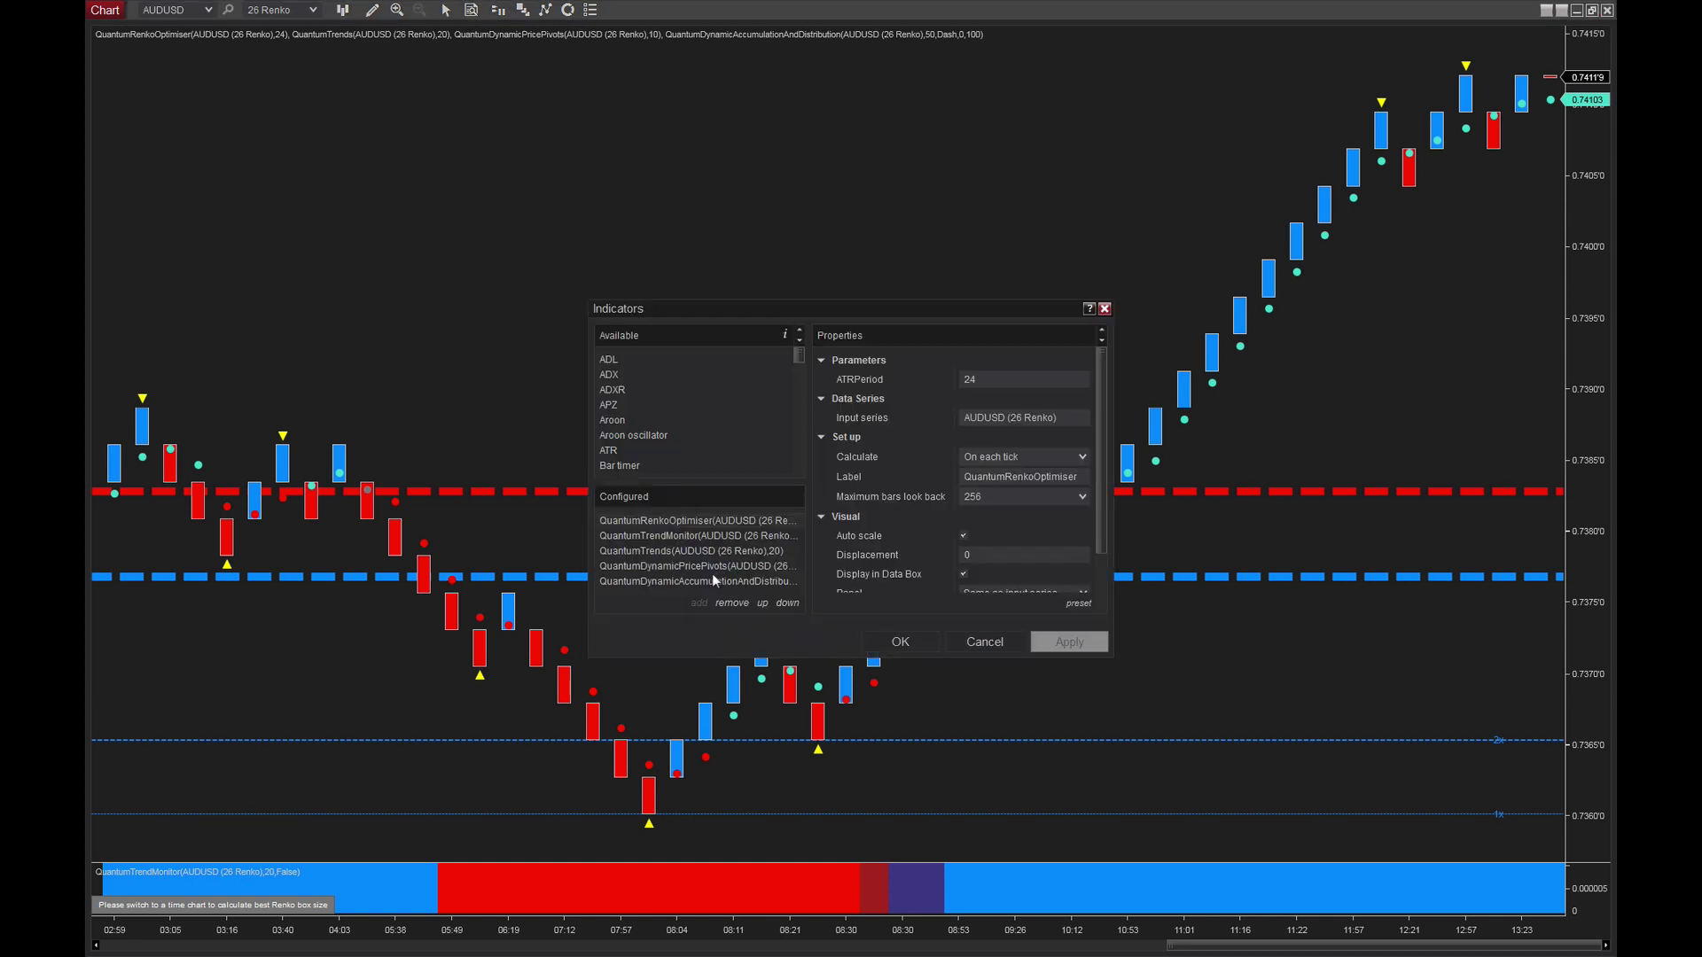
{"action": "left_click", "coordinate": [712, 581]}
{"action": "left_click", "coordinate": [1013, 419]}
{"action": "key", "text": "BackSpace"}
{"action": "key", "text": "BackSpace"}
{"action": "type", "text": "0"}
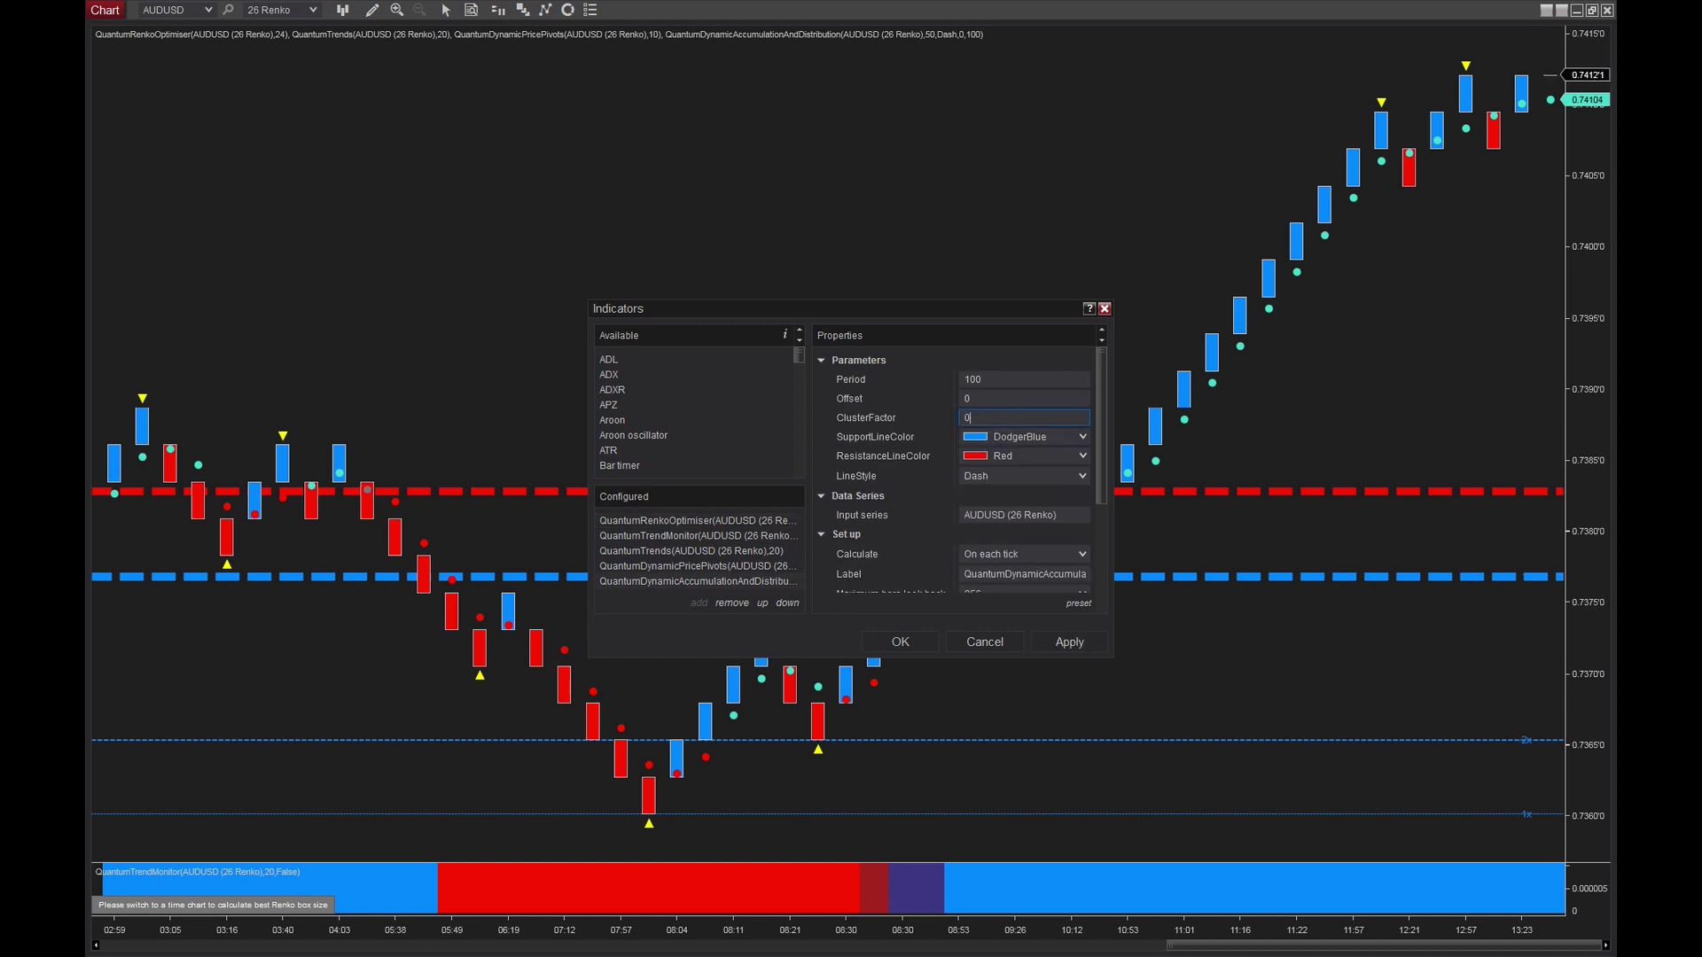
{"action": "left_click", "coordinate": [1055, 640]}
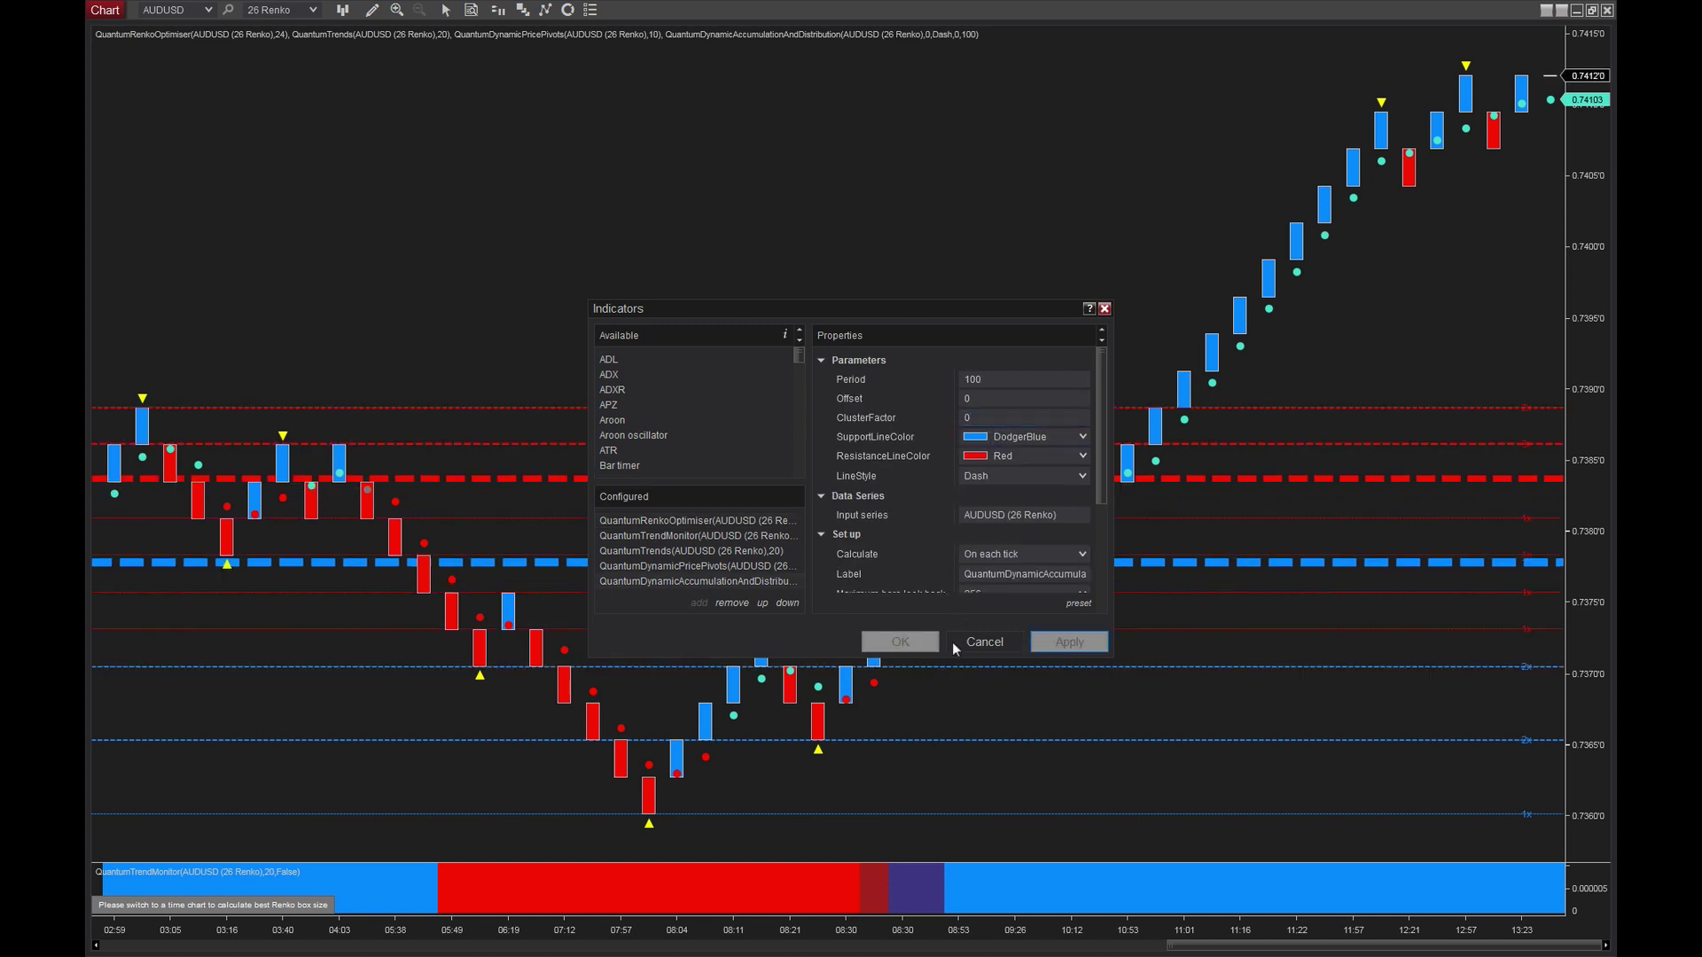
{"action": "left_click", "coordinate": [901, 639]}
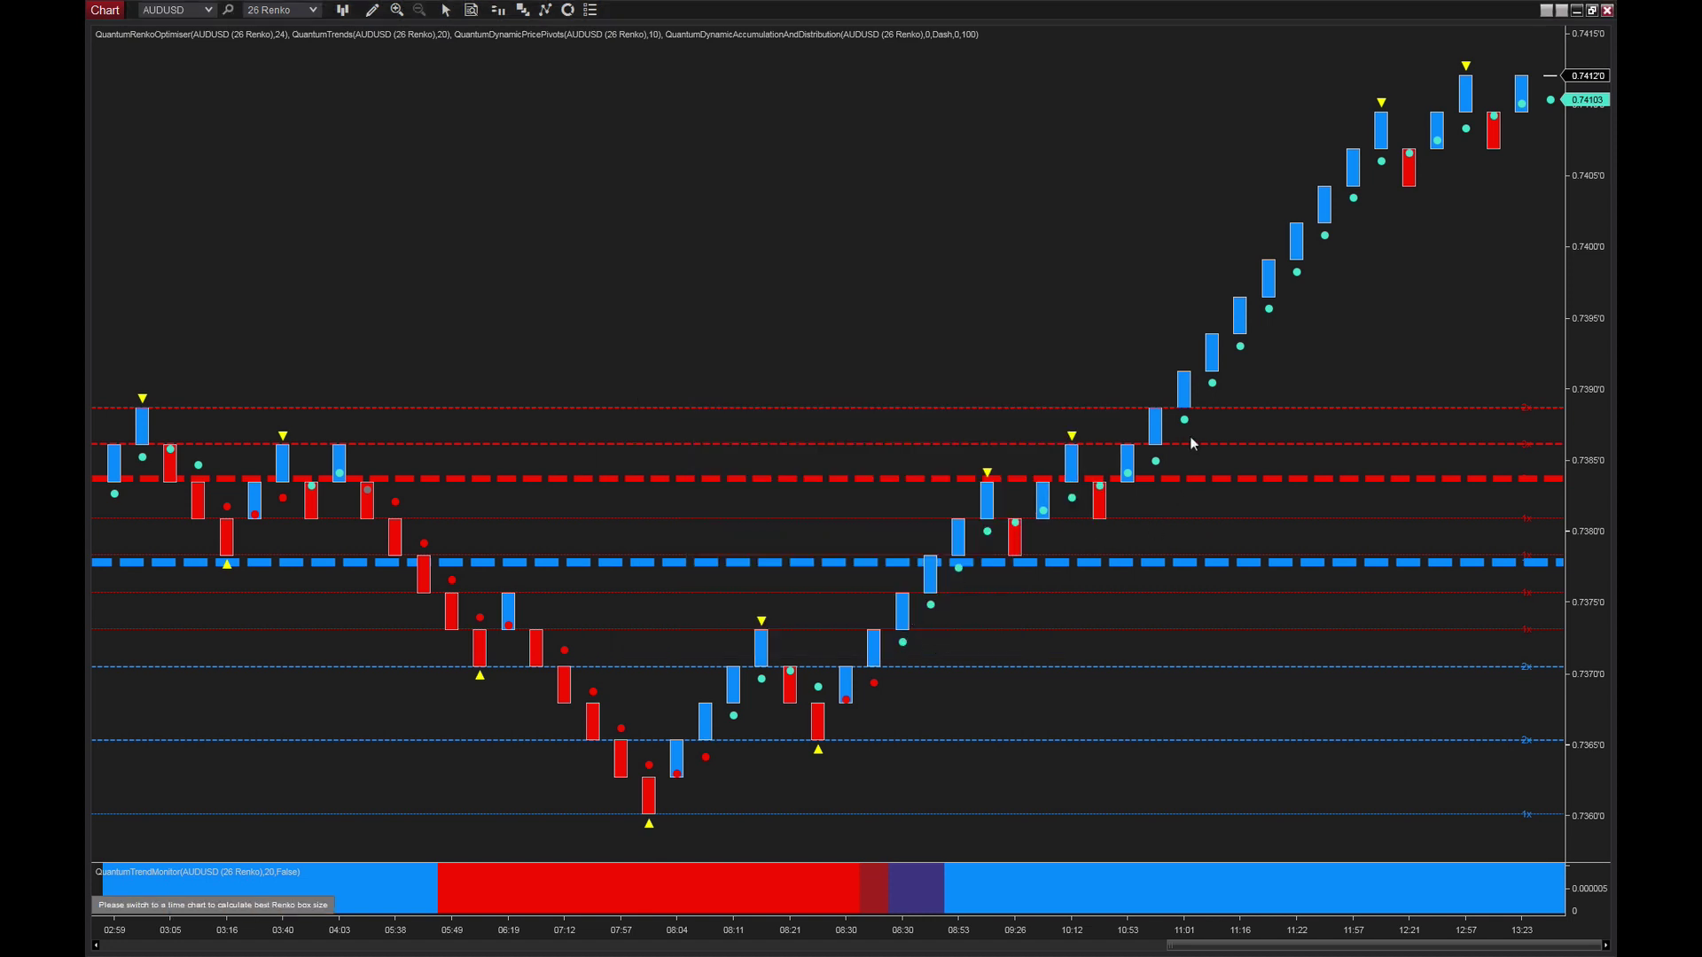